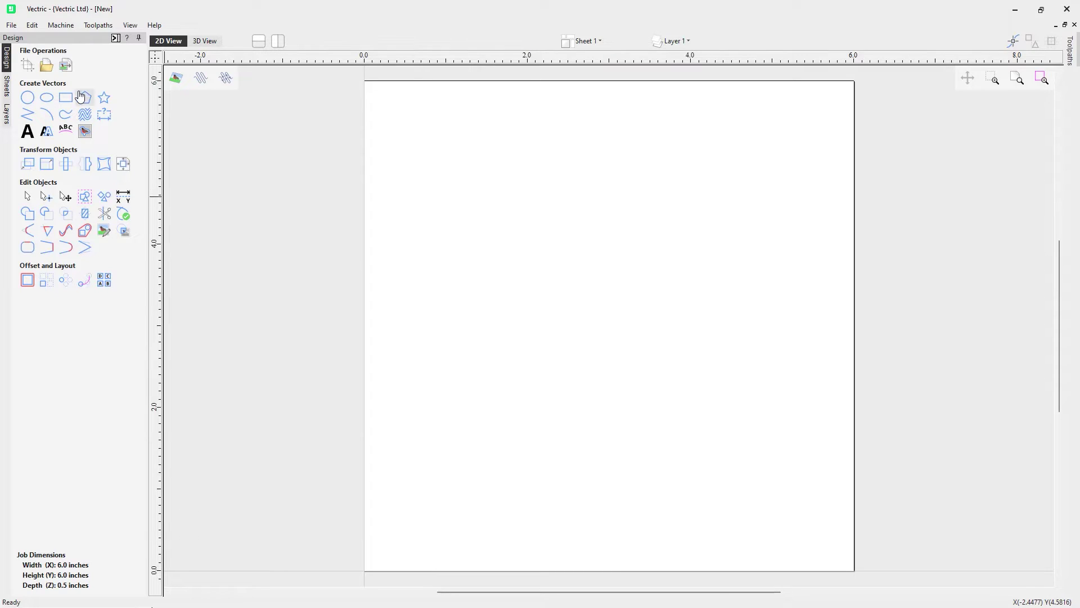
- Create a text object with 'VECTRIC' on the first line and 'Software' on the second
{"action": "left_click", "coordinate": [27, 132]}
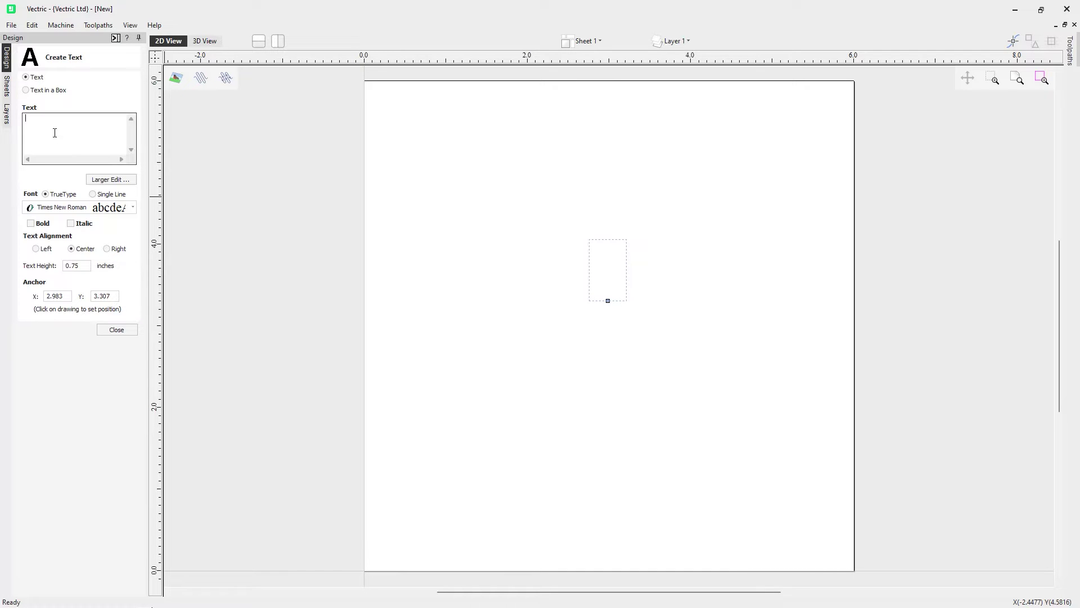
{"action": "type", "text": "VECTR"}
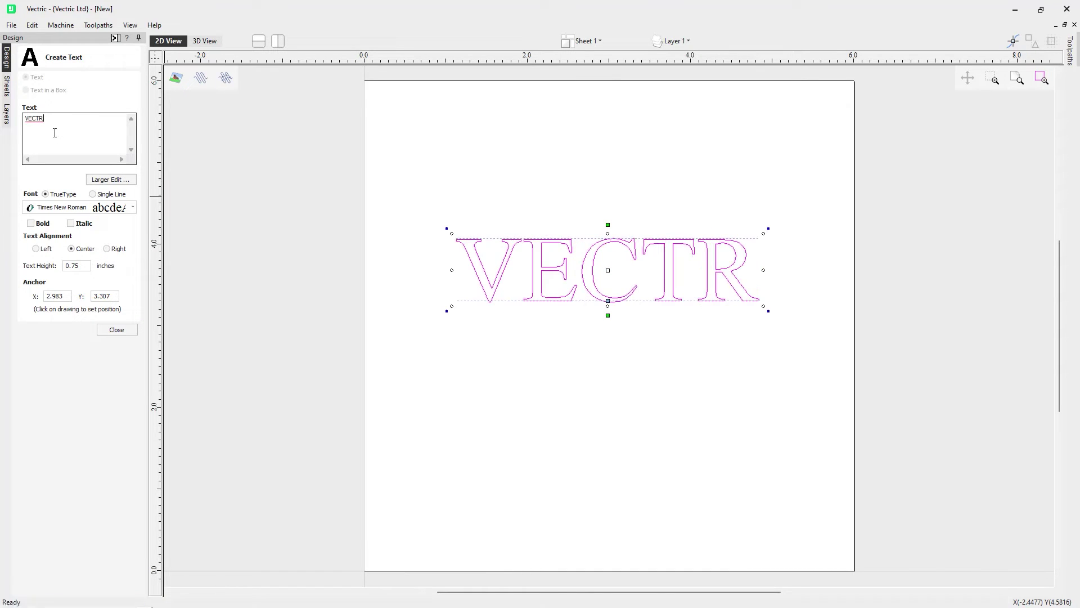
{"action": "type", "text": "IC"}
{"action": "key", "text": "Return"}
{"action": "type", "text": "S"}
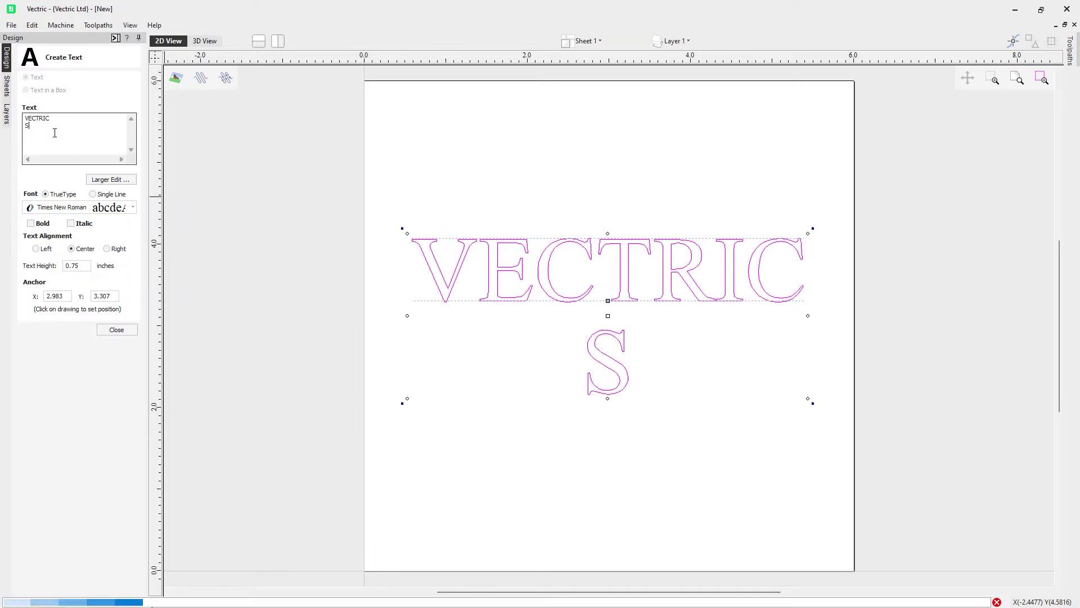
{"action": "type", "text": "oftware"}
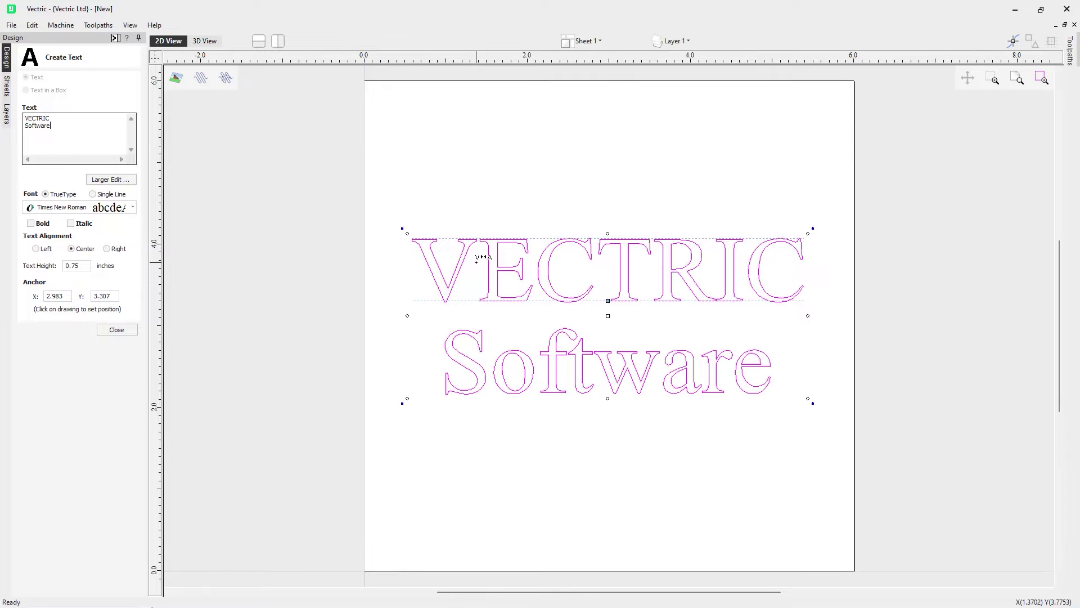
- Kern VECTRIC's letter gaps wider so the text block spans about 4.95 inches
{"action": "key", "text": "Left"}
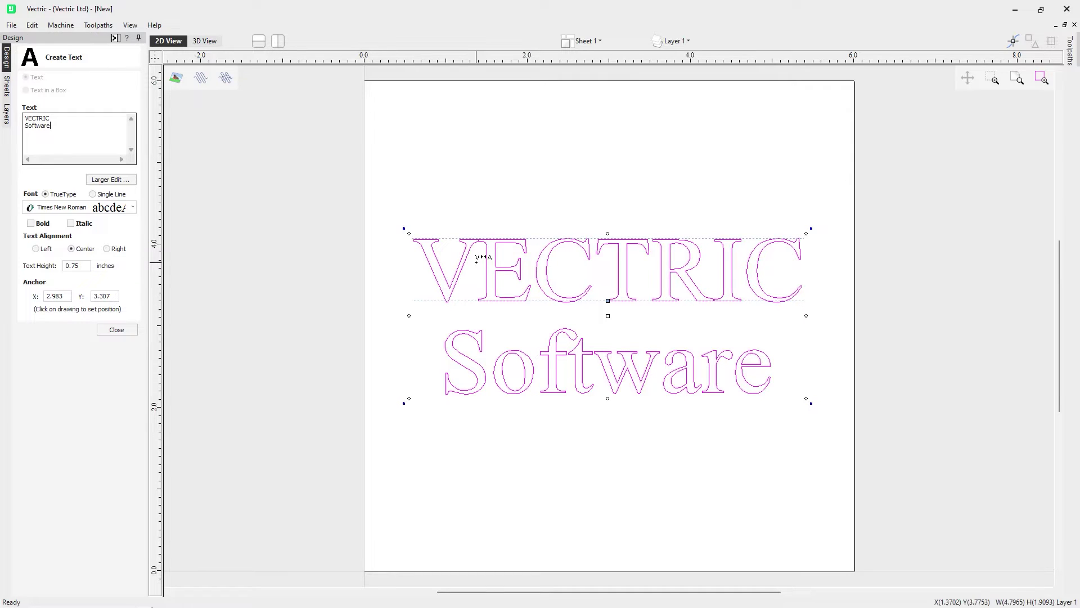
{"action": "key", "text": "Left"}
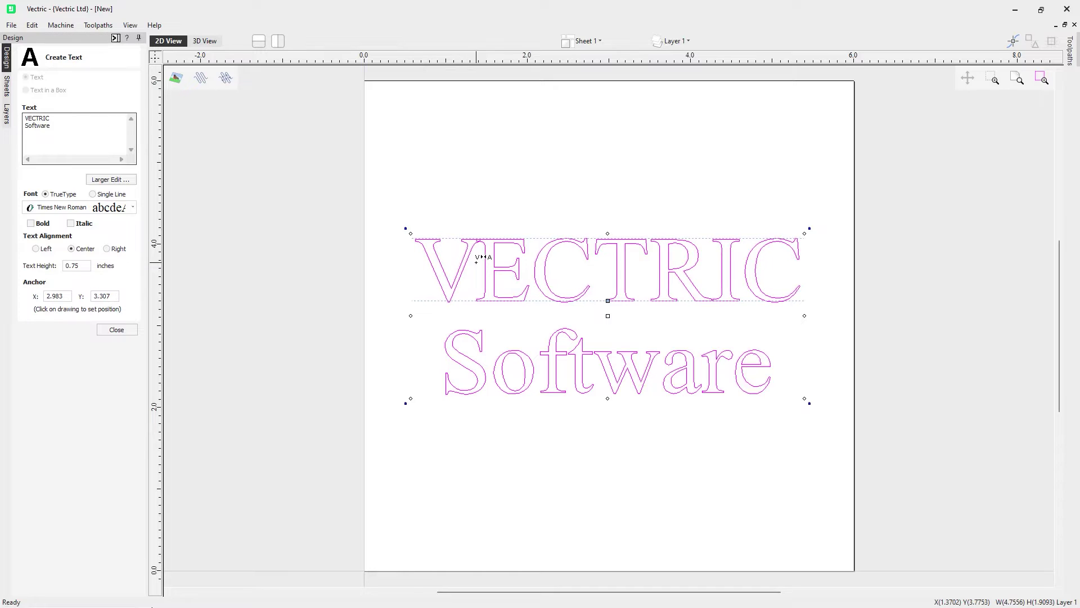
{"action": "key", "text": "Left"}
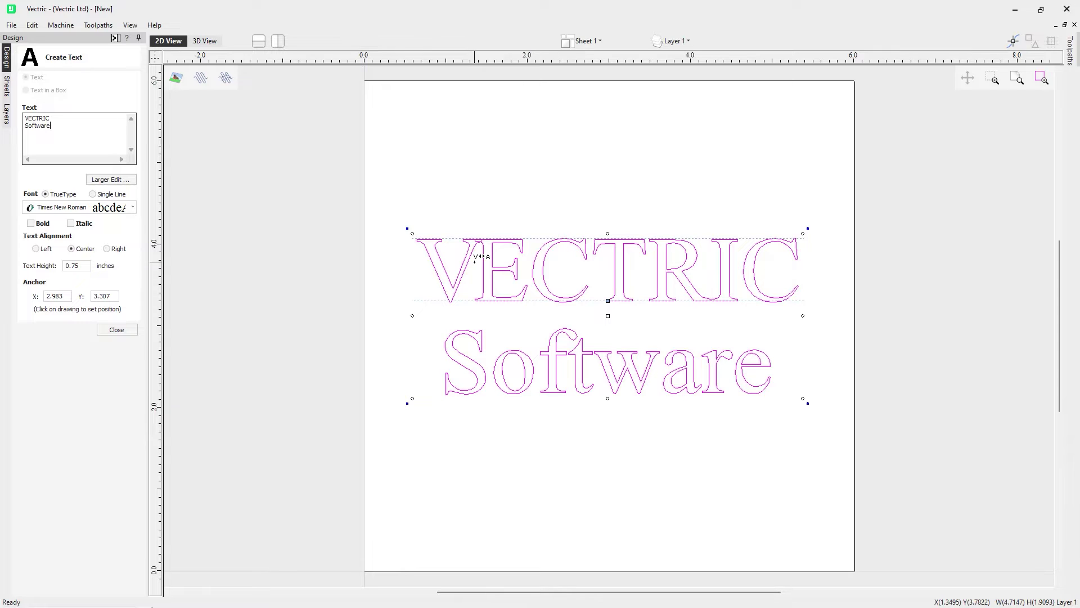
{"action": "key", "text": "Right"}
{"action": "key", "text": "Right"}
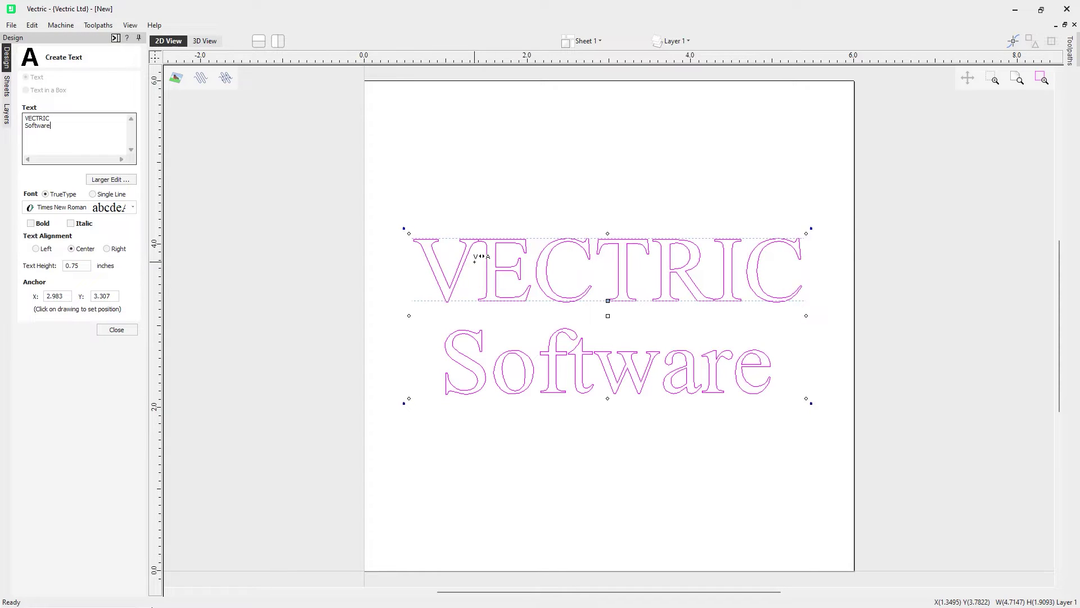
{"action": "key", "text": "Right"}
{"action": "key", "text": "Right"}
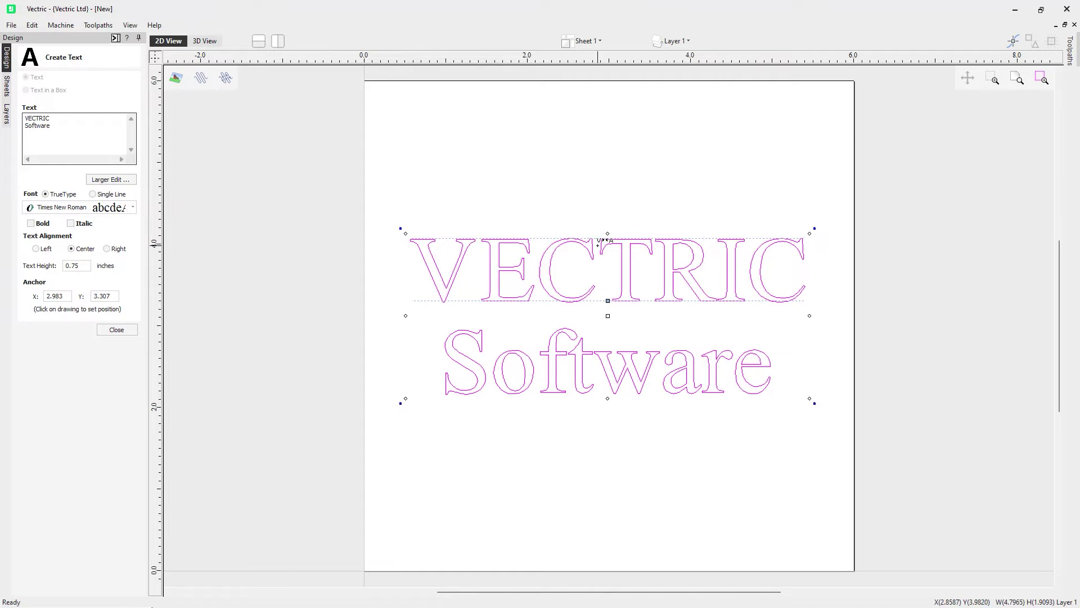
{"action": "key", "text": "Right"}
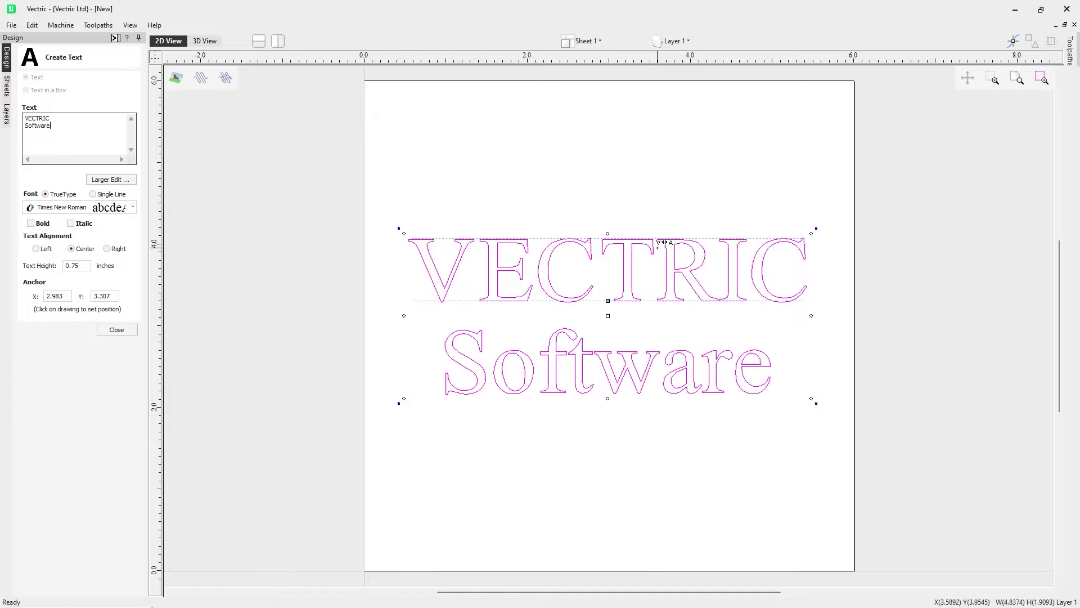
{"action": "key", "text": "Right"}
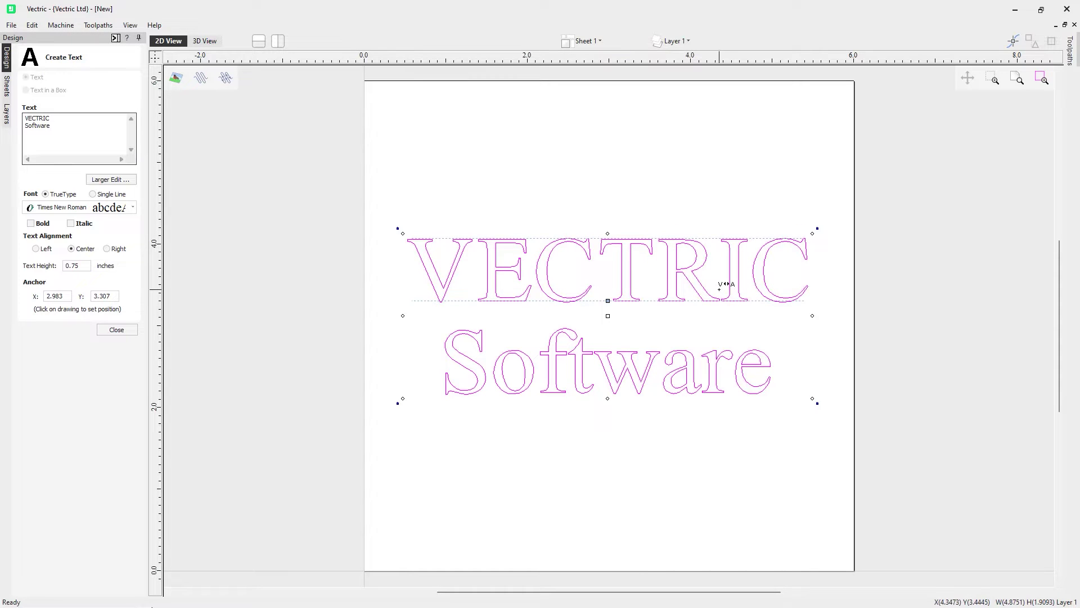
{"action": "key", "text": "Right"}
{"action": "key", "text": "Right"}
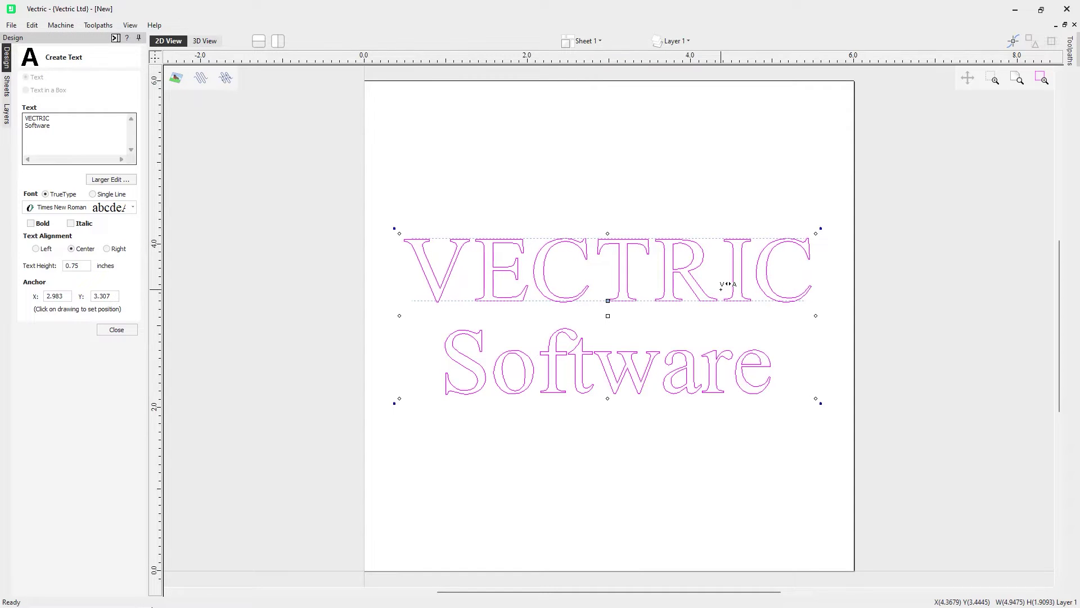
{"action": "key", "text": "Right"}
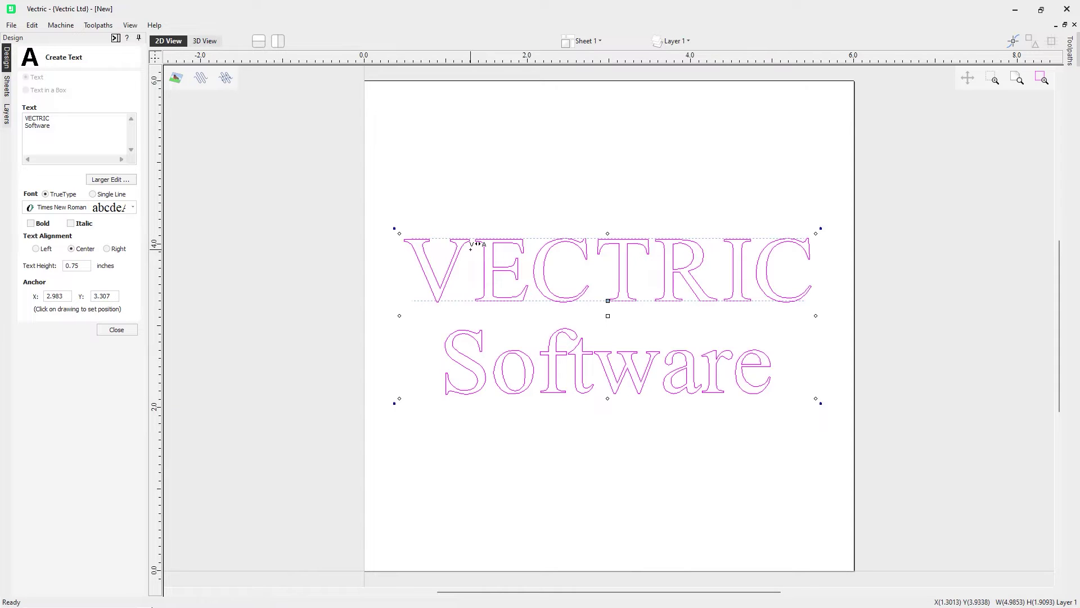
{"action": "key", "text": "Right"}
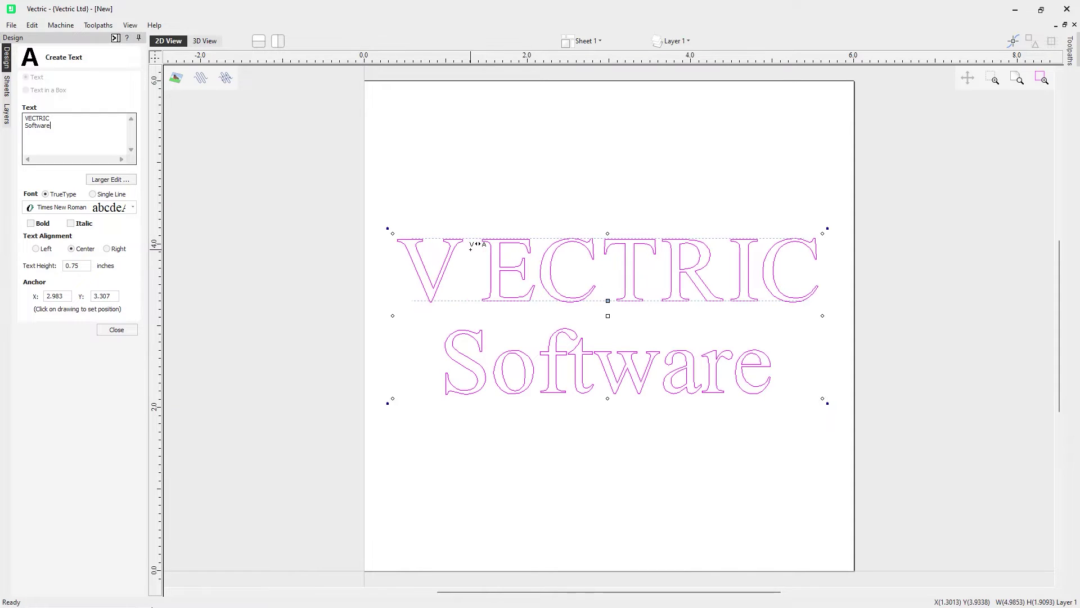
{"action": "key", "text": "Right"}
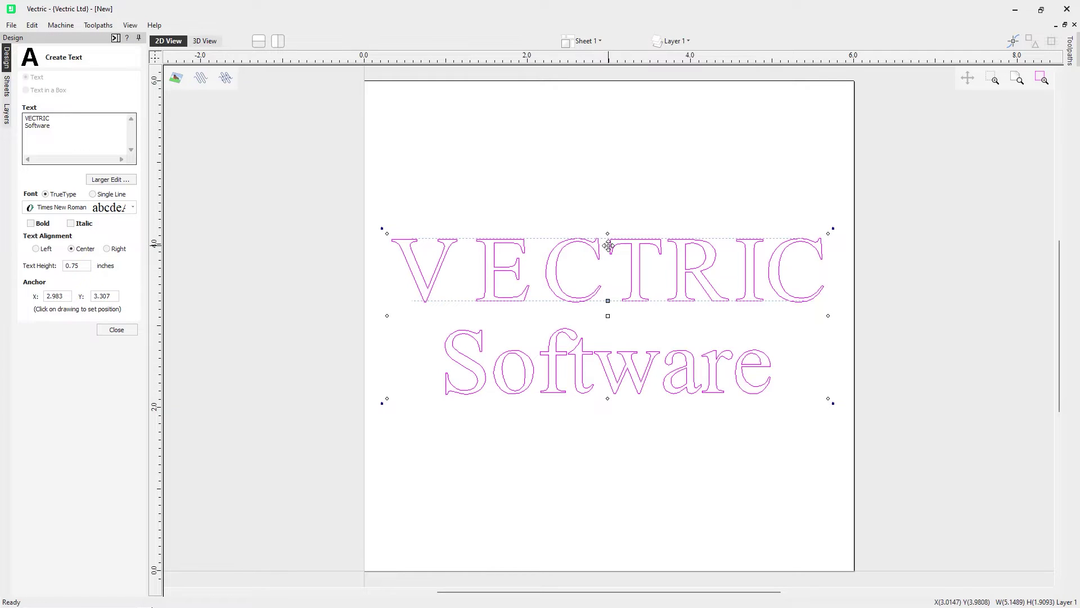
{"action": "key", "text": "Right"}
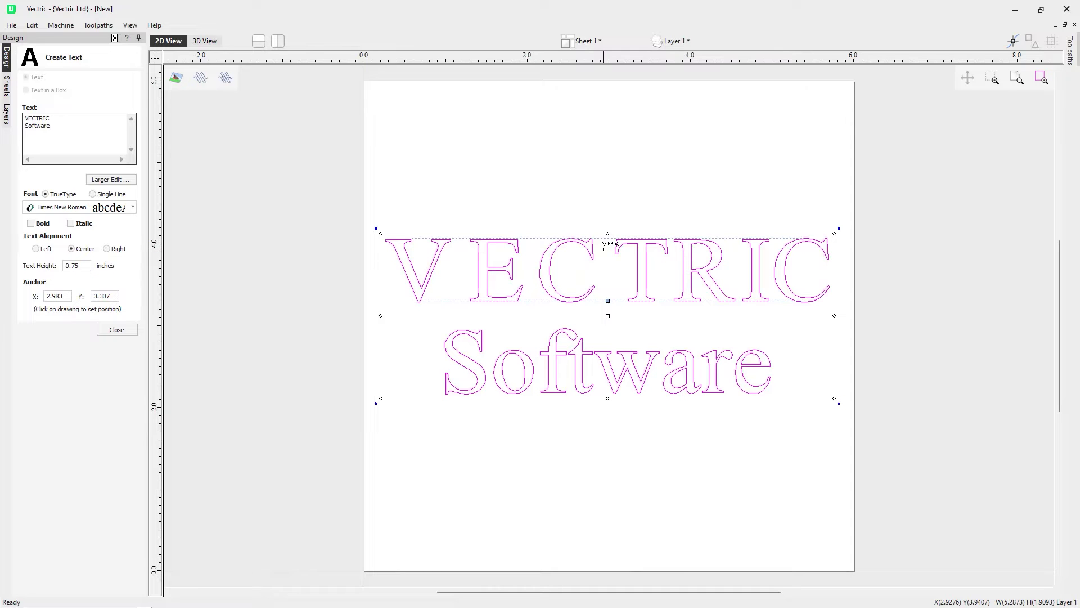
{"action": "key", "text": "Left"}
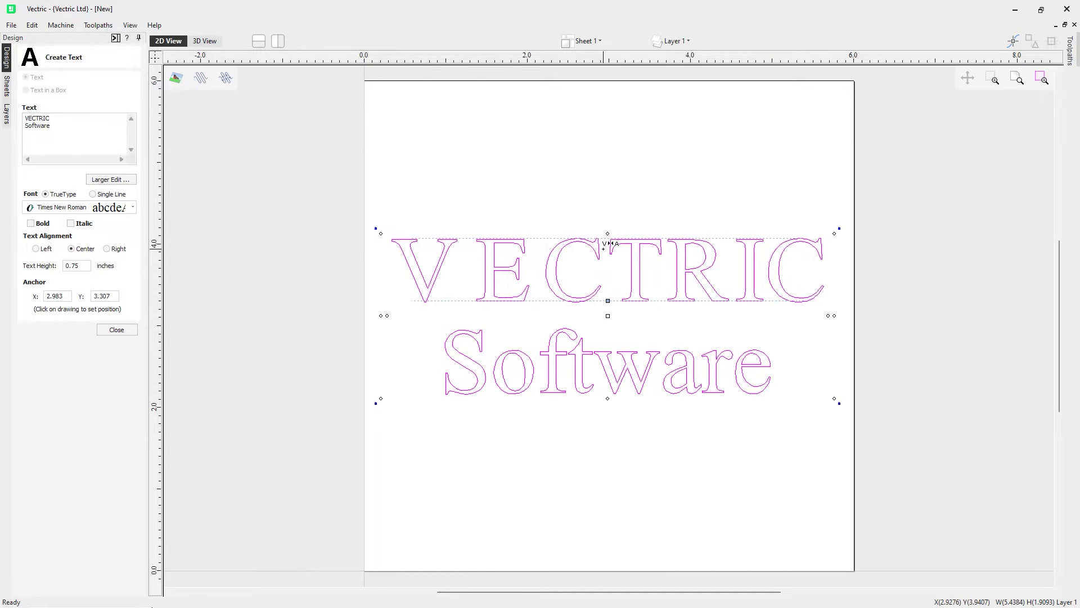
{"action": "key", "text": "Left"}
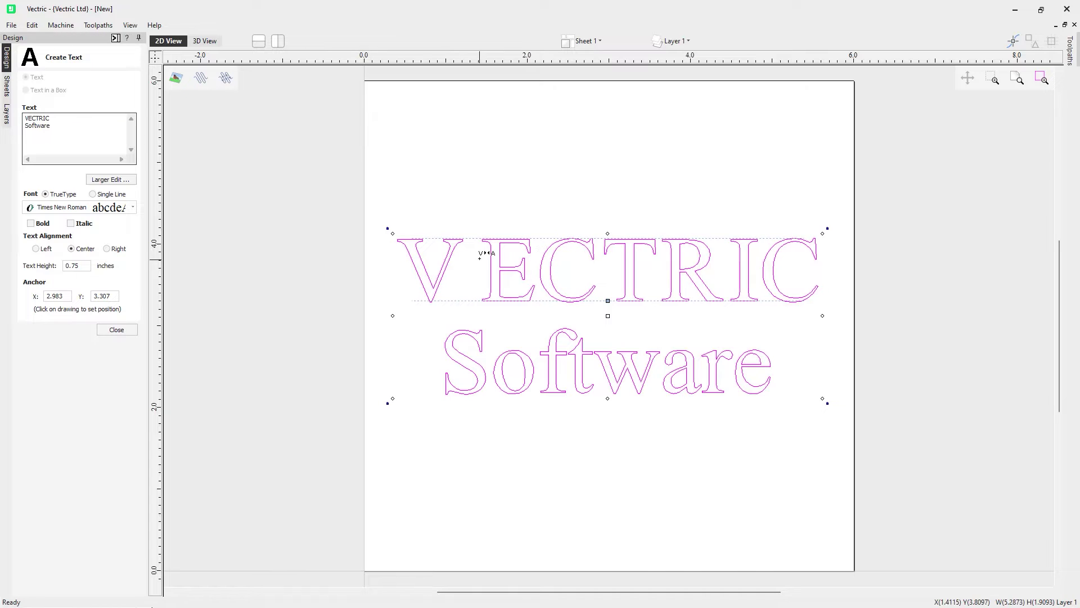
{"action": "key", "text": "Left"}
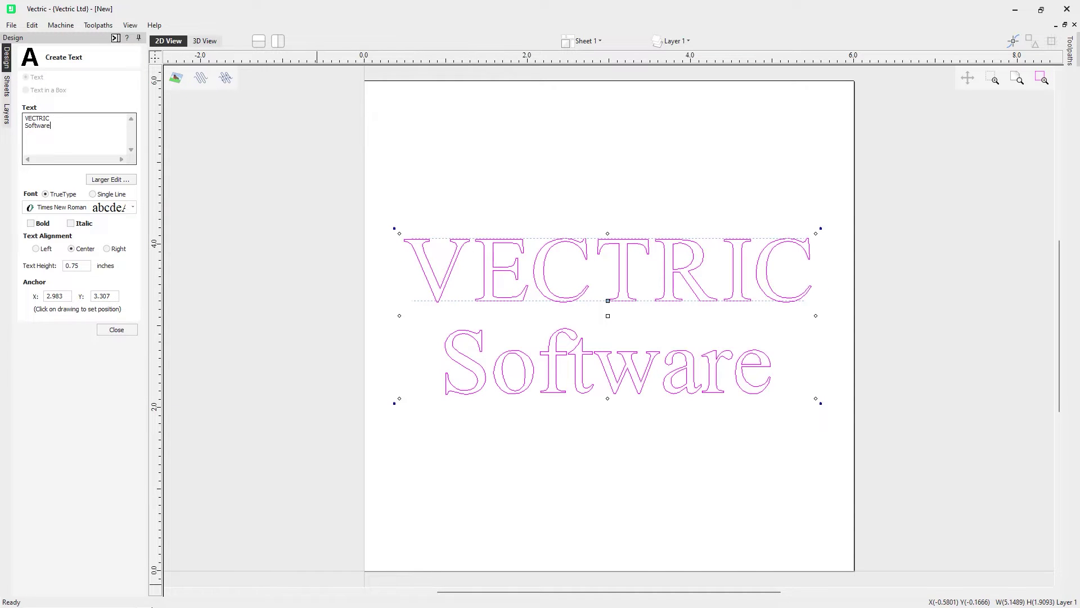
{"action": "key", "text": "Left"}
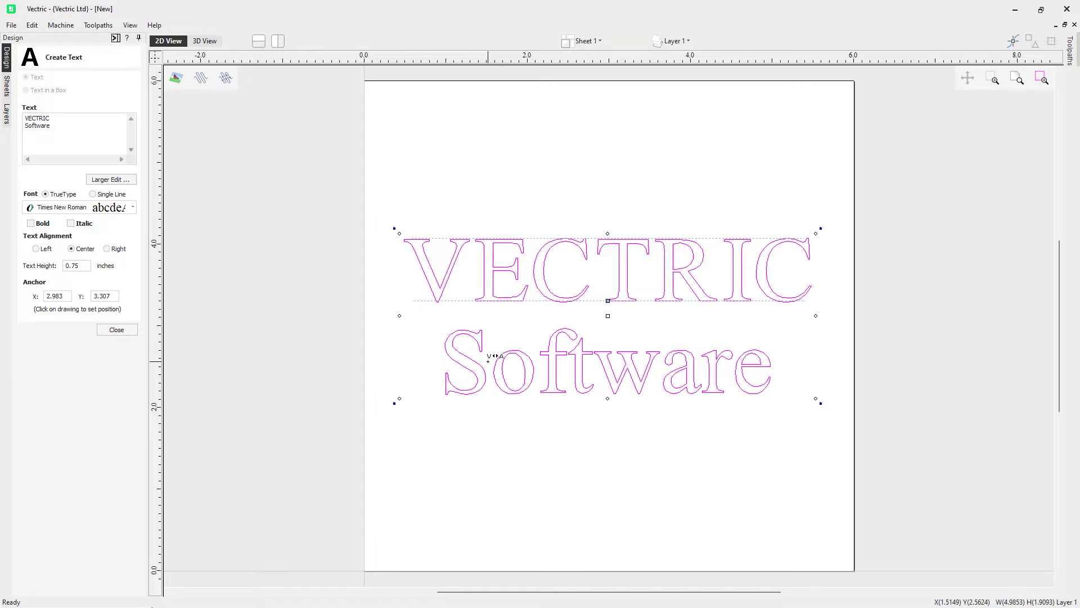
{"action": "left_click_drag", "start_coordinate": [489, 359], "coordinate": [472, 359]}
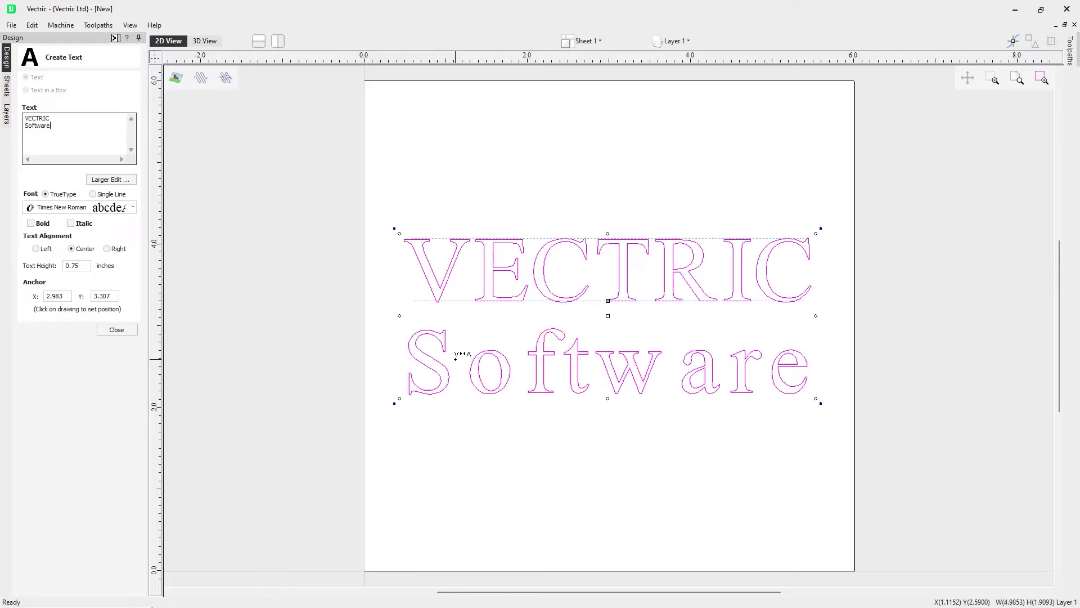
{"action": "left_click_drag", "start_coordinate": [459, 359], "coordinate": [492, 361]}
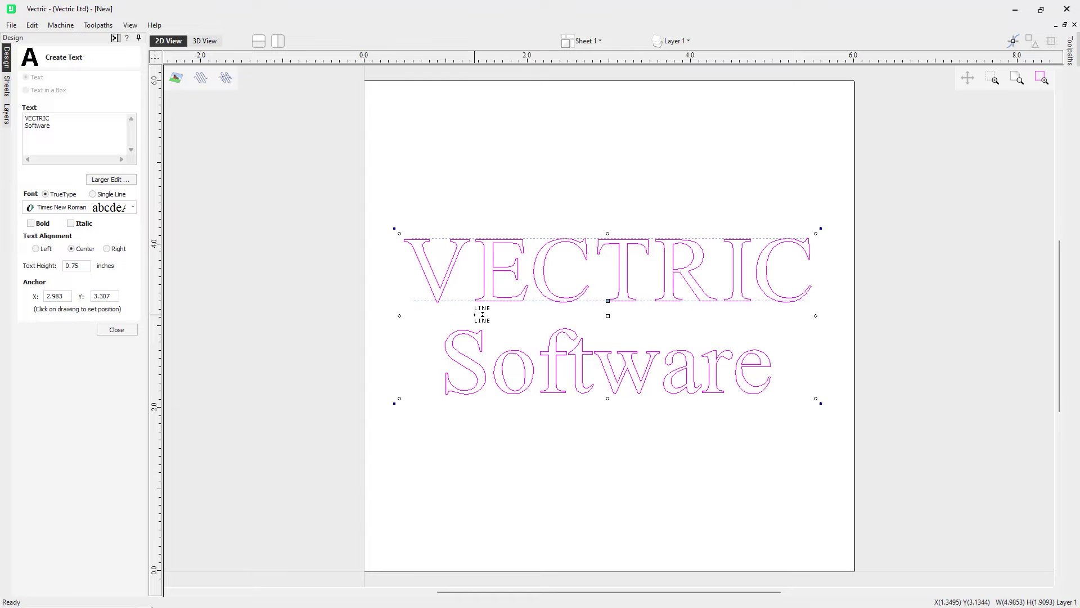
- Tighten the line spacing until the text block measures about 4.99 by 1.76 inches
{"action": "left_click_drag", "start_coordinate": [482, 315], "coordinate": [483, 311]}
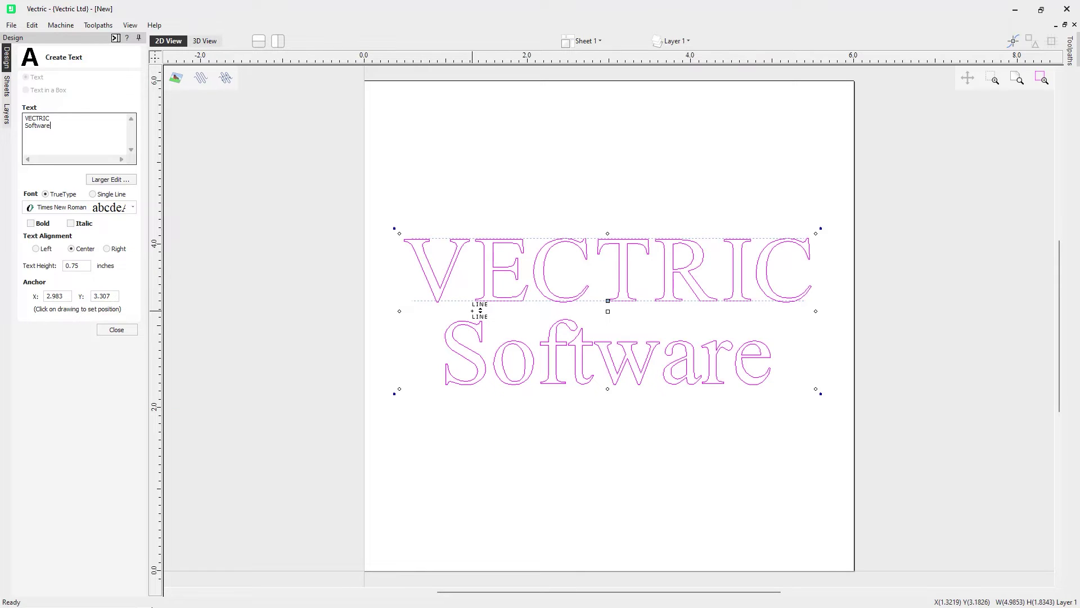
{"action": "left_click_drag", "start_coordinate": [480, 310], "coordinate": [479, 310]}
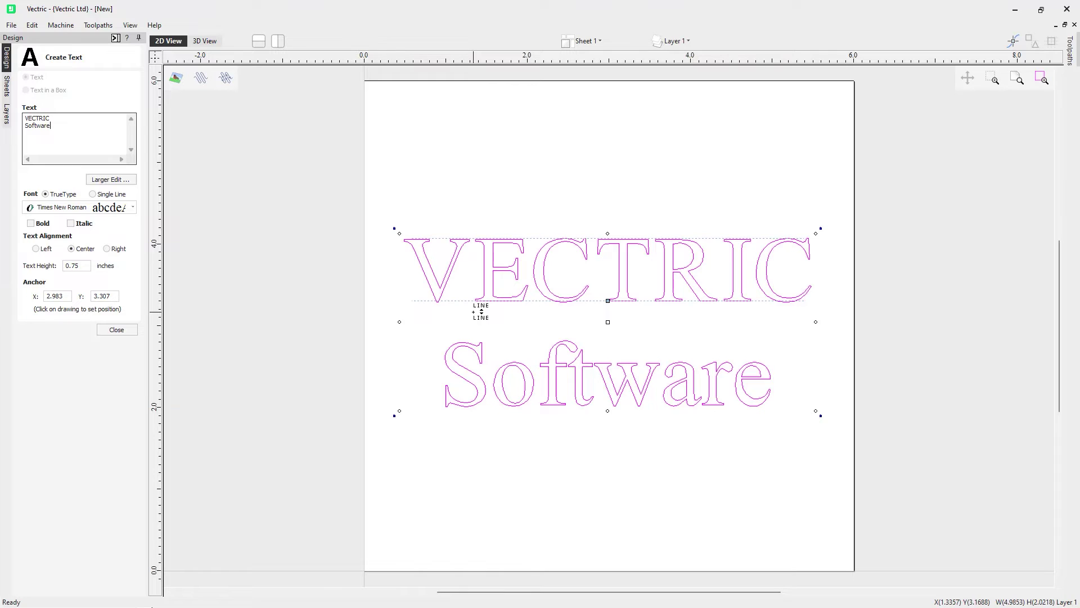
{"action": "key", "text": "Down"}
{"action": "key", "text": "Down"}
{"action": "key", "text": "Down"}
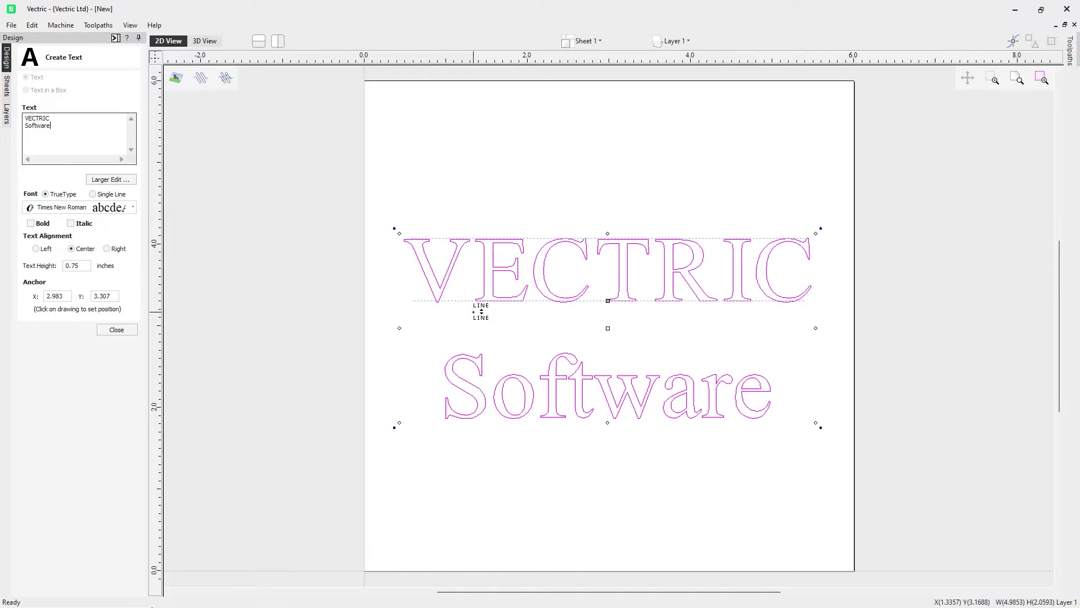
{"action": "key", "text": "Down"}
{"action": "key", "text": "Down"}
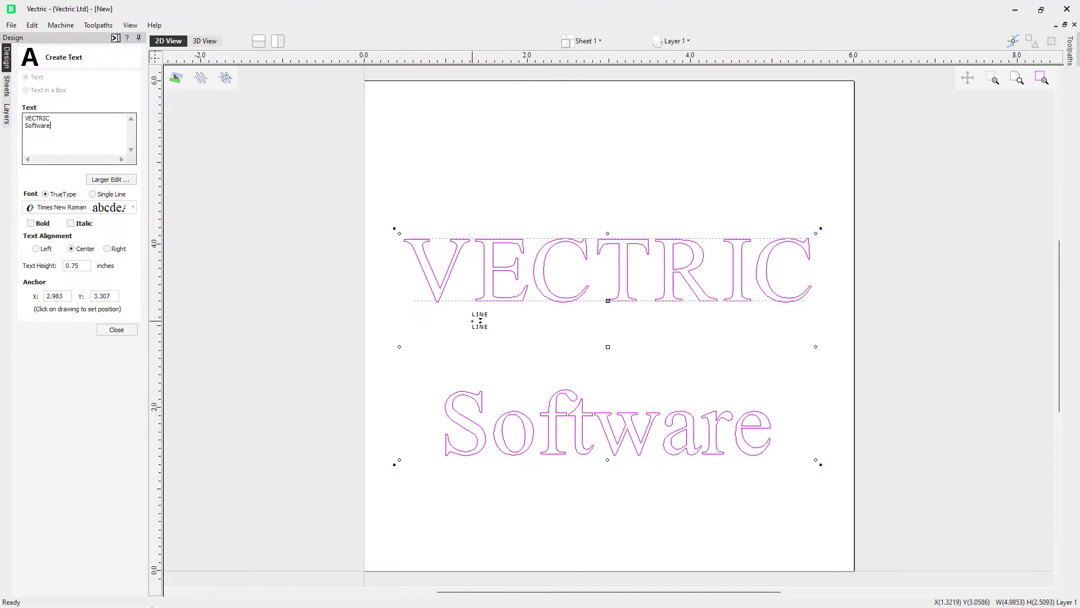
{"action": "key", "text": "Up"}
{"action": "key", "text": "Up"}
{"action": "key", "text": "Up"}
{"action": "key", "text": "Up"}
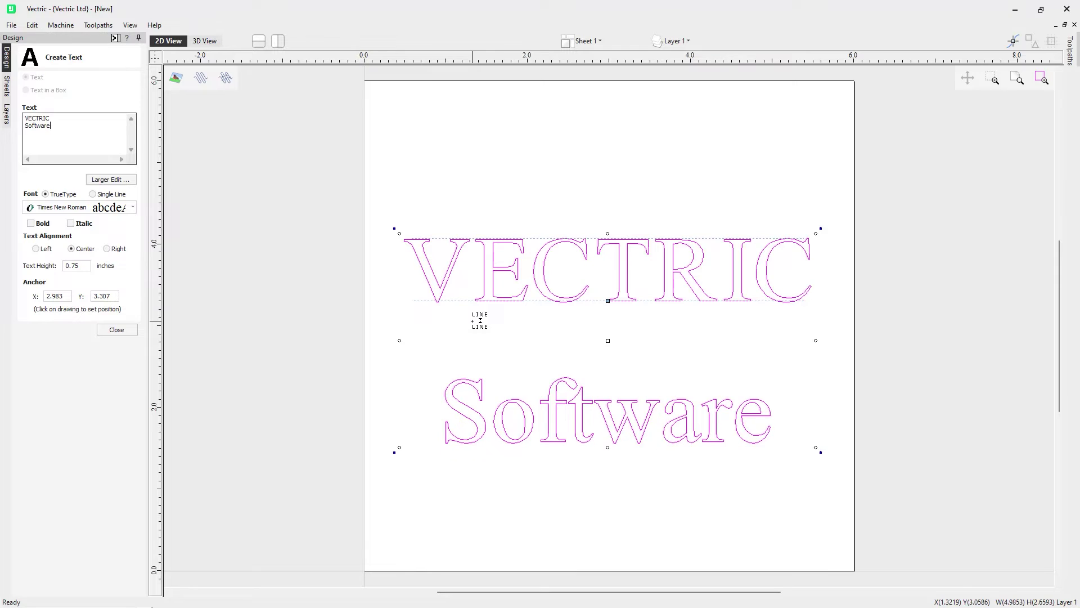
{"action": "key", "text": "Up"}
{"action": "key", "text": "Up"}
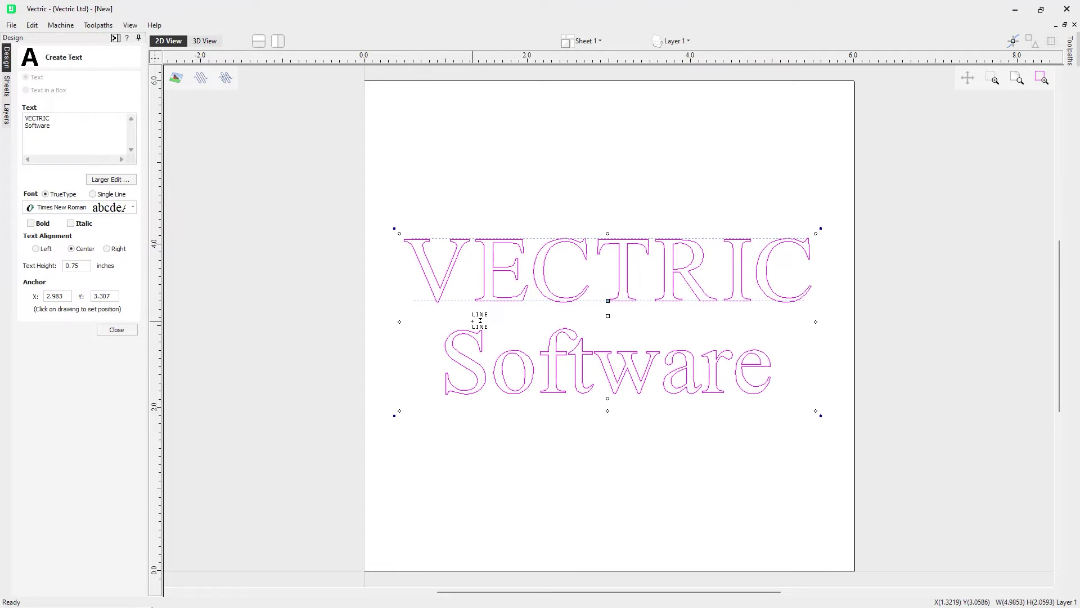
{"action": "key", "text": "Up"}
{"action": "key", "text": "Up"}
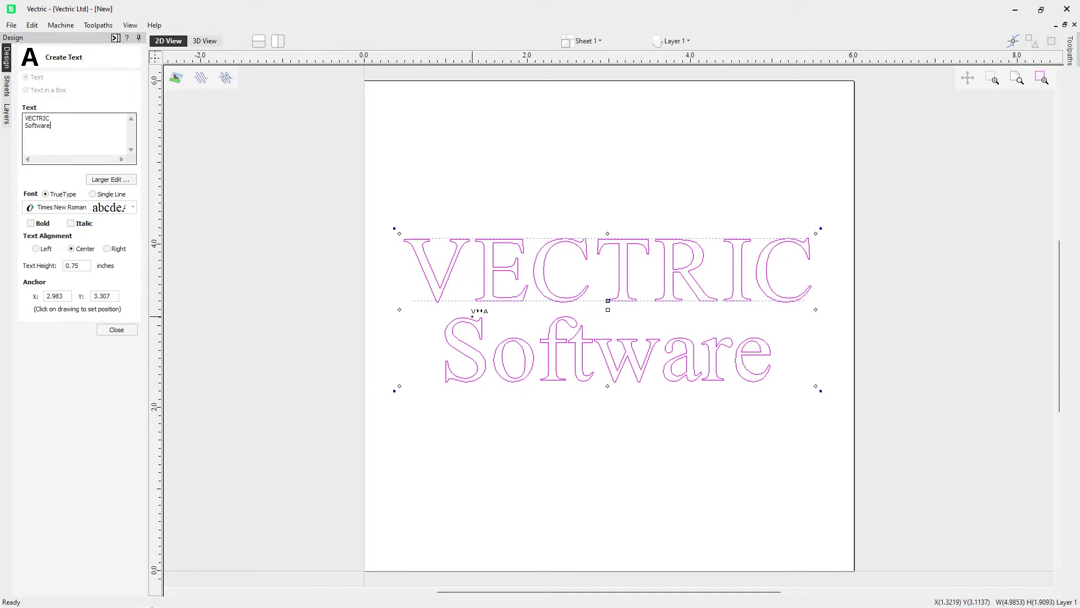
{"action": "key", "text": "Up"}
{"action": "key", "text": "Up"}
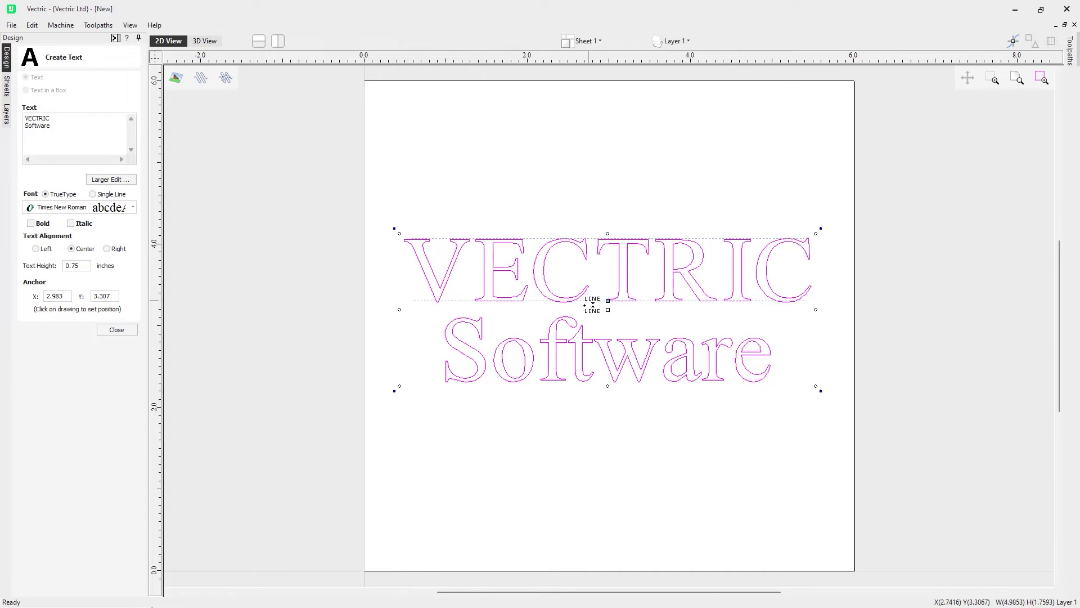
- Break the text block into separate lines with Text > Break Block Into Lines
{"action": "right_click", "coordinate": [621, 279]}
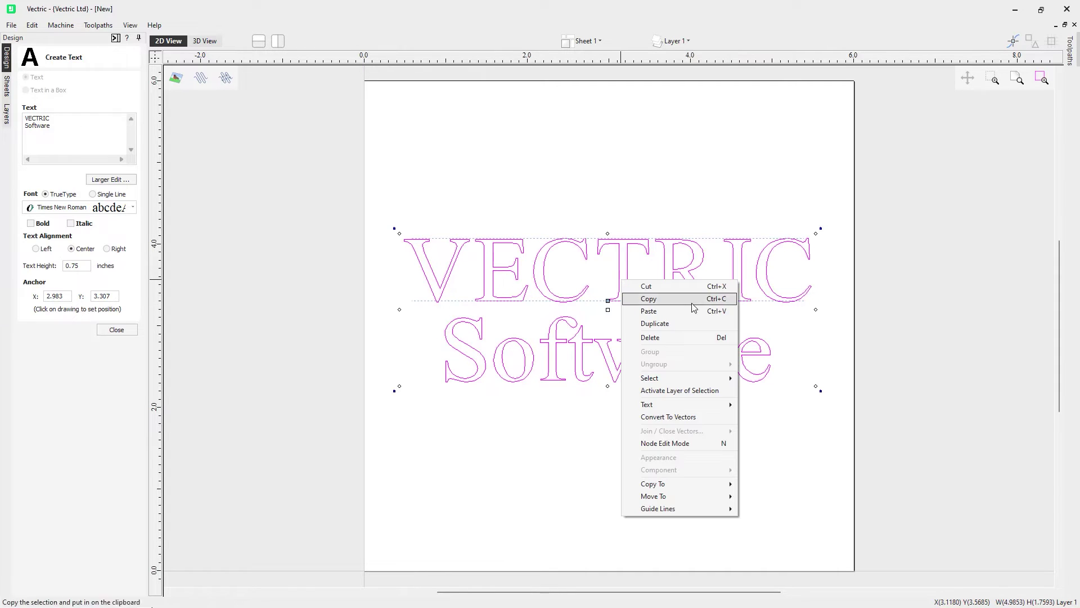
{"action": "mouse_move", "coordinate": [675, 405]}
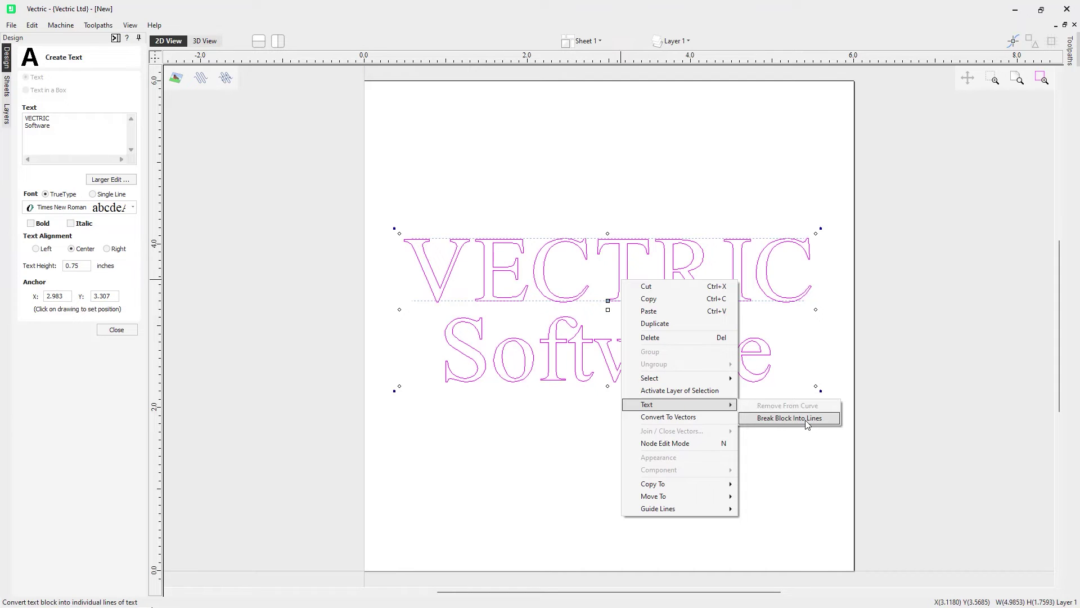
{"action": "left_click", "coordinate": [827, 418]}
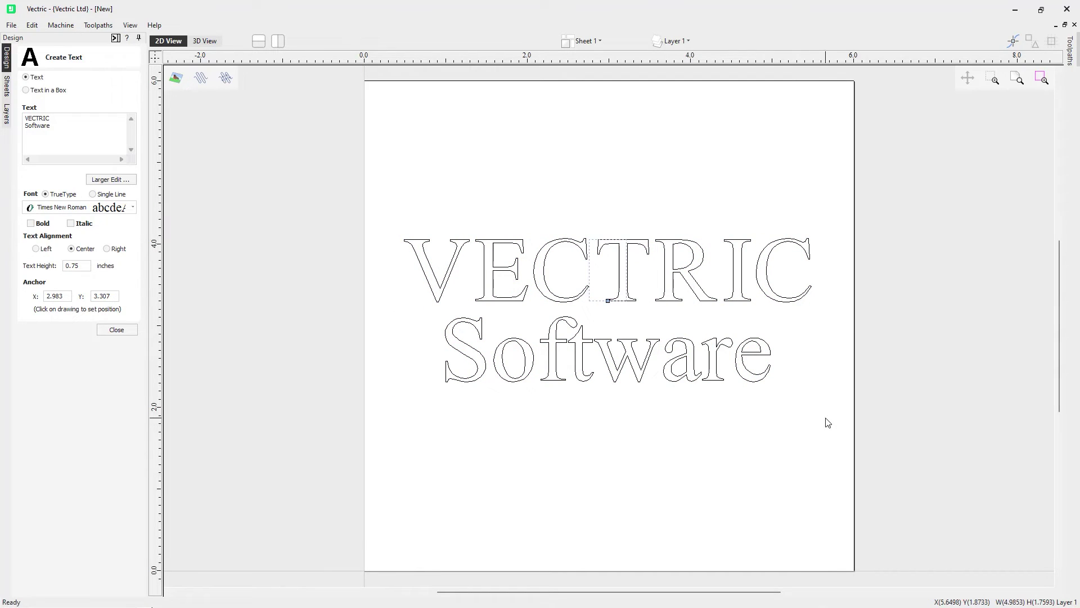
- Select the separated VECTRIC line for editing
{"action": "left_click", "coordinate": [574, 304]}
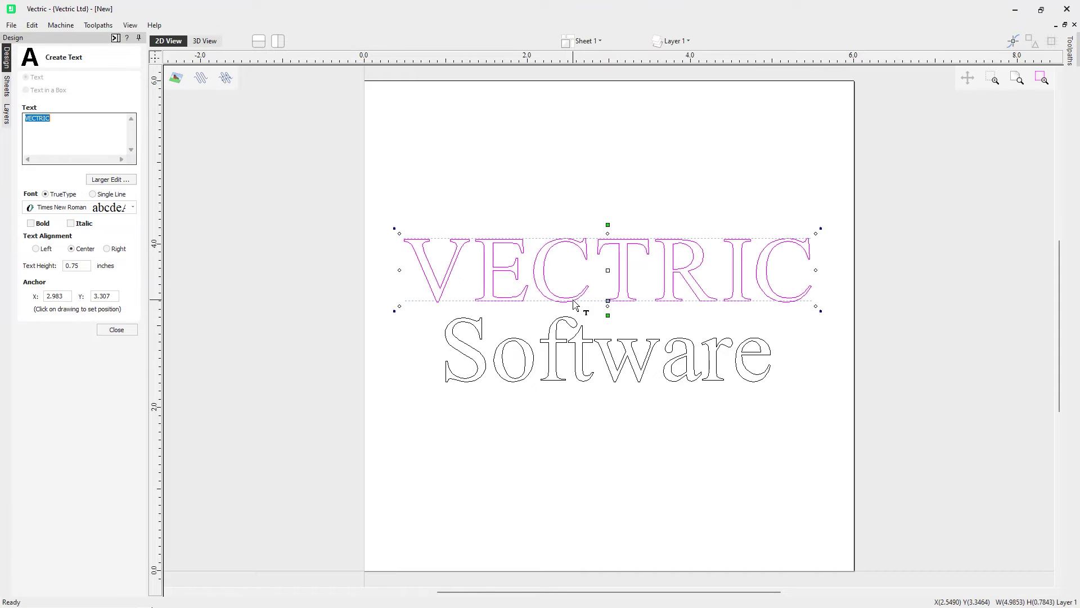
{"action": "left_click", "coordinate": [572, 330]}
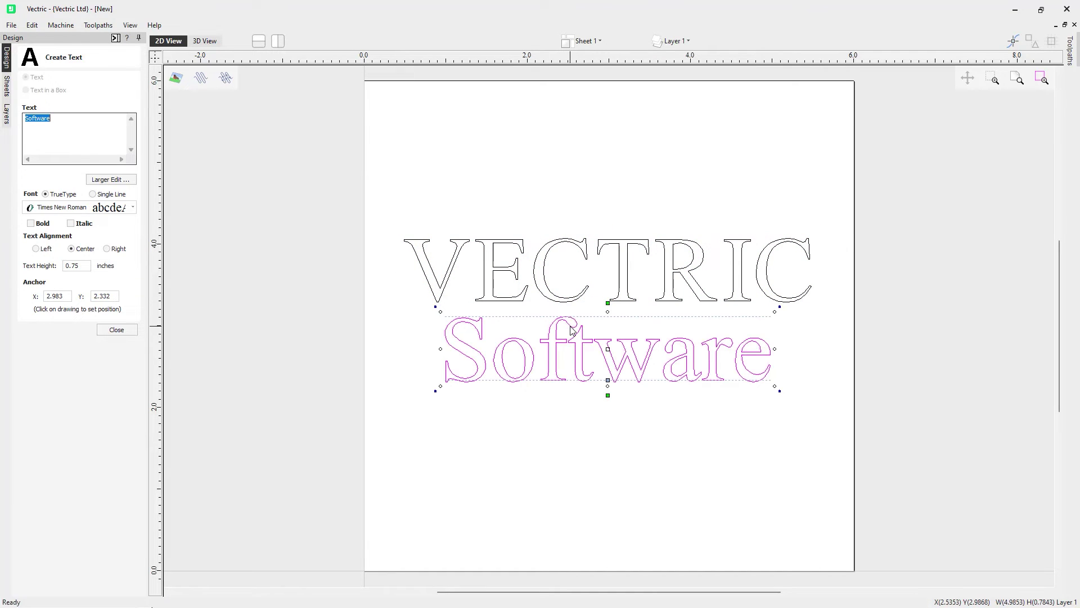
{"action": "left_click", "coordinate": [579, 304]}
{"action": "left_click", "coordinate": [607, 245]}
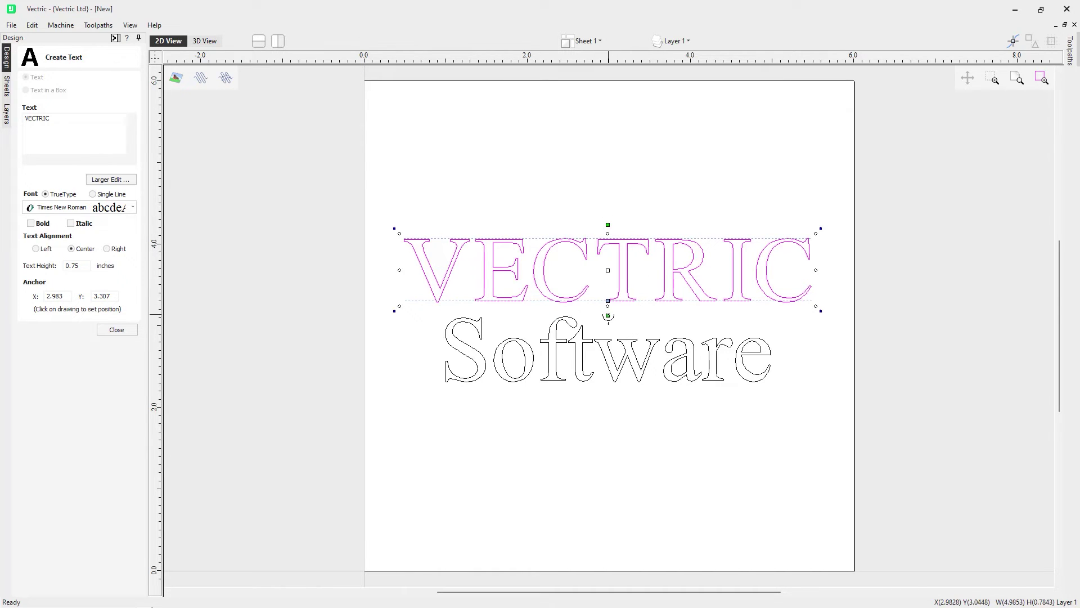
- Bend VECTRIC upward into an arc about 5.35 by 1.91 inches over Software
{"action": "mouse_move", "coordinate": [608, 316]}
{"action": "left_mouse_down"}
{"action": "mouse_move", "coordinate": [633, 460]}
{"action": "mouse_move", "coordinate": [602, 303]}
{"action": "left_mouse_up"}
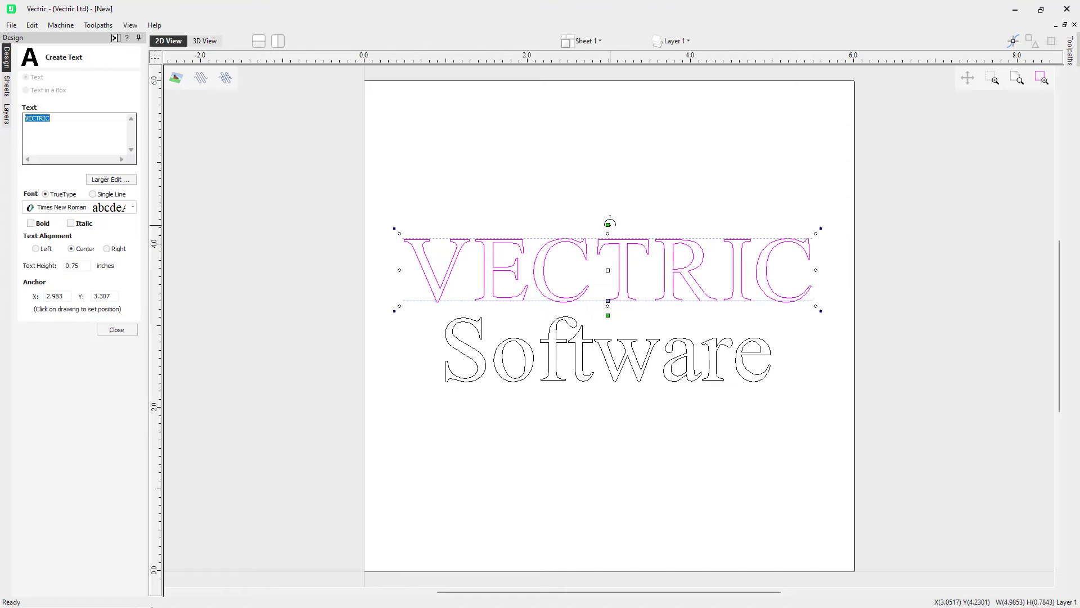
{"action": "left_click_drag", "start_coordinate": [608, 222], "coordinate": [607, 143]}
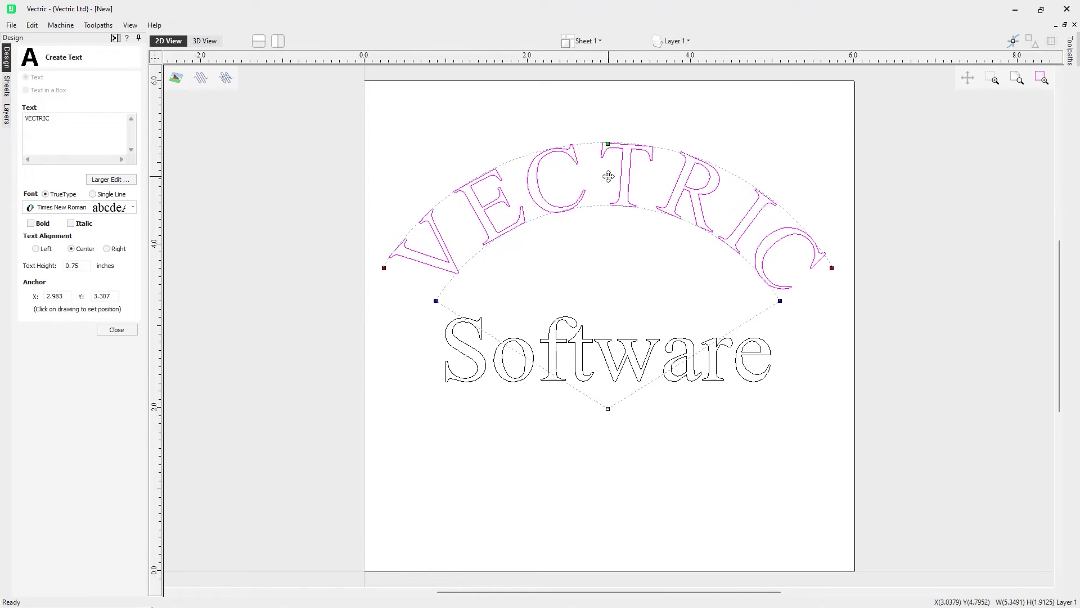
- Nudge the arched VECTRIC down and swing it clockwise into a tighter, nearly circular arc
{"action": "mouse_move", "coordinate": [607, 174]}
{"action": "left_mouse_down"}
{"action": "mouse_move", "coordinate": [609, 269]}
{"action": "mouse_move", "coordinate": [609, 159]}
{"action": "mouse_move", "coordinate": [608, 174]}
{"action": "left_mouse_up"}
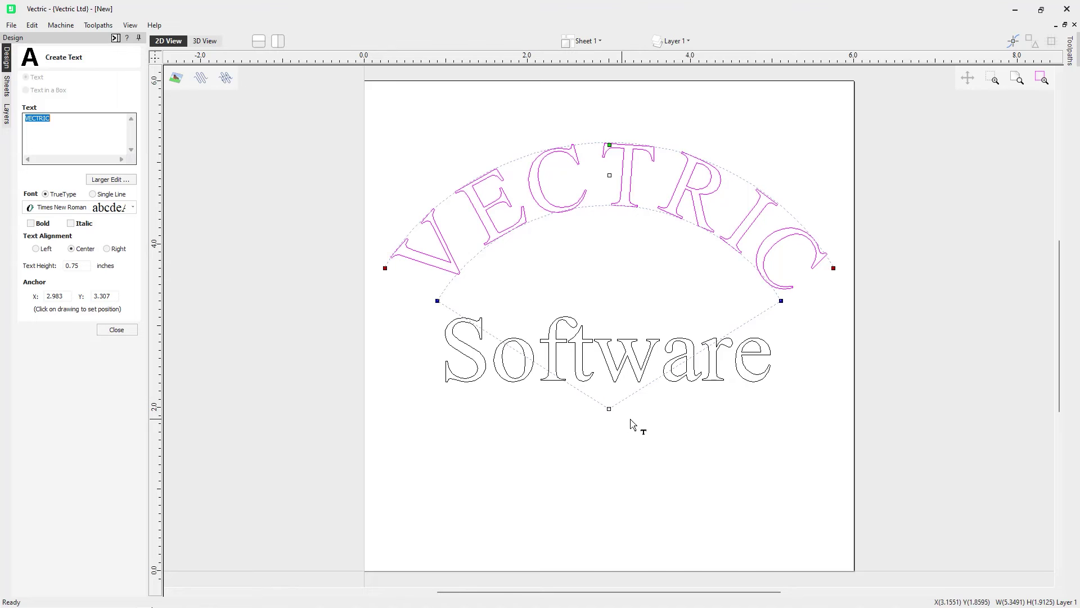
{"action": "left_click_drag", "start_coordinate": [385, 269], "coordinate": [488, 324]}
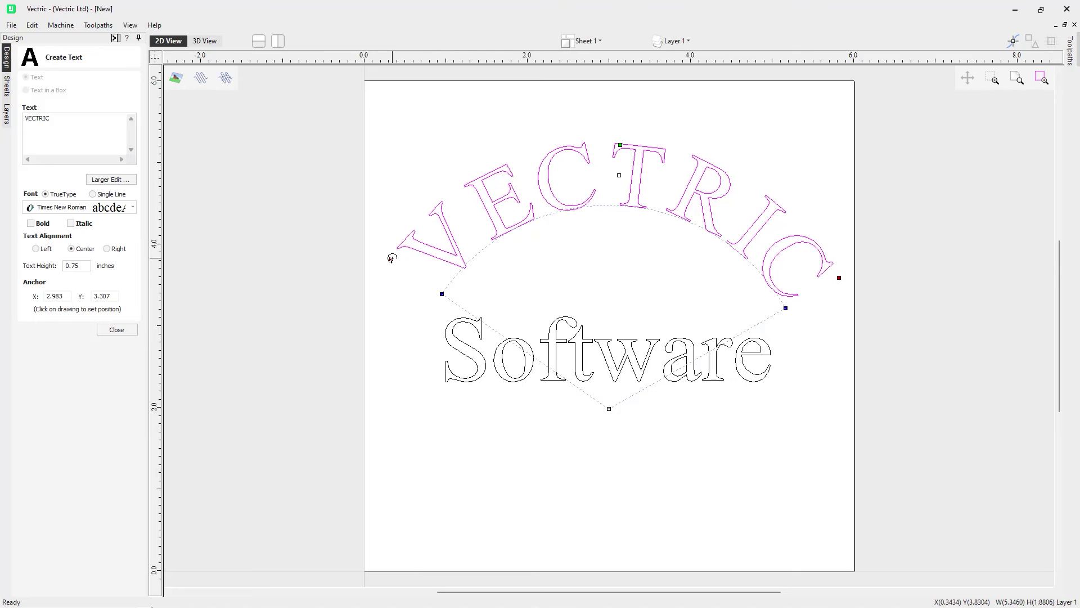
{"action": "left_click_drag", "start_coordinate": [411, 239], "coordinate": [433, 272]}
- Drag VECTRIC's arc end handles out to a broad arch about 5.38 by 1.84 inches
{"action": "left_click_drag", "start_coordinate": [444, 293], "coordinate": [554, 424]}
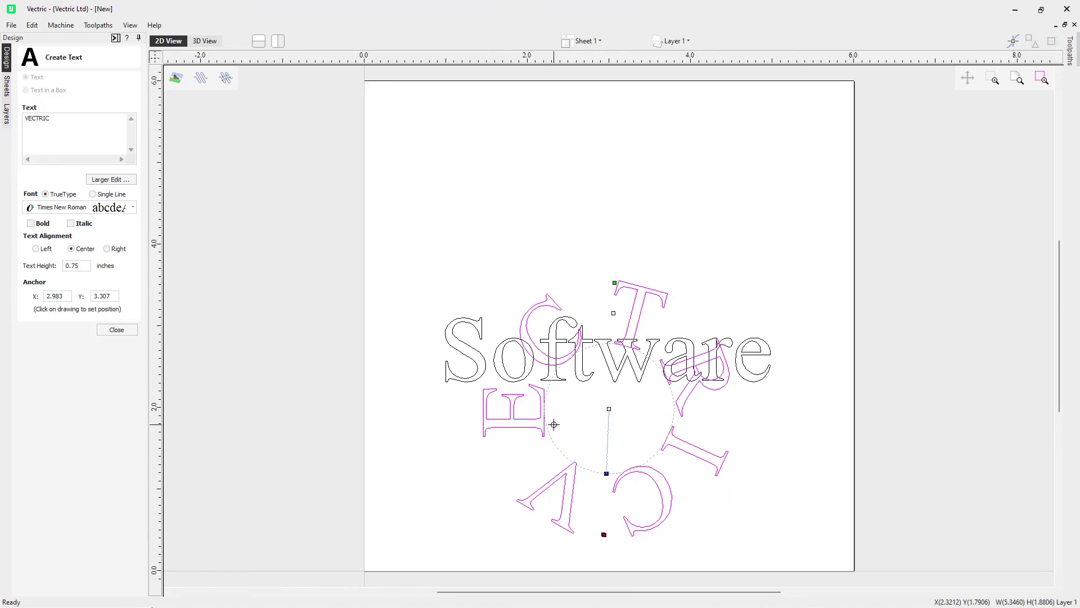
{"action": "left_click_drag", "start_coordinate": [594, 473], "coordinate": [814, 473]}
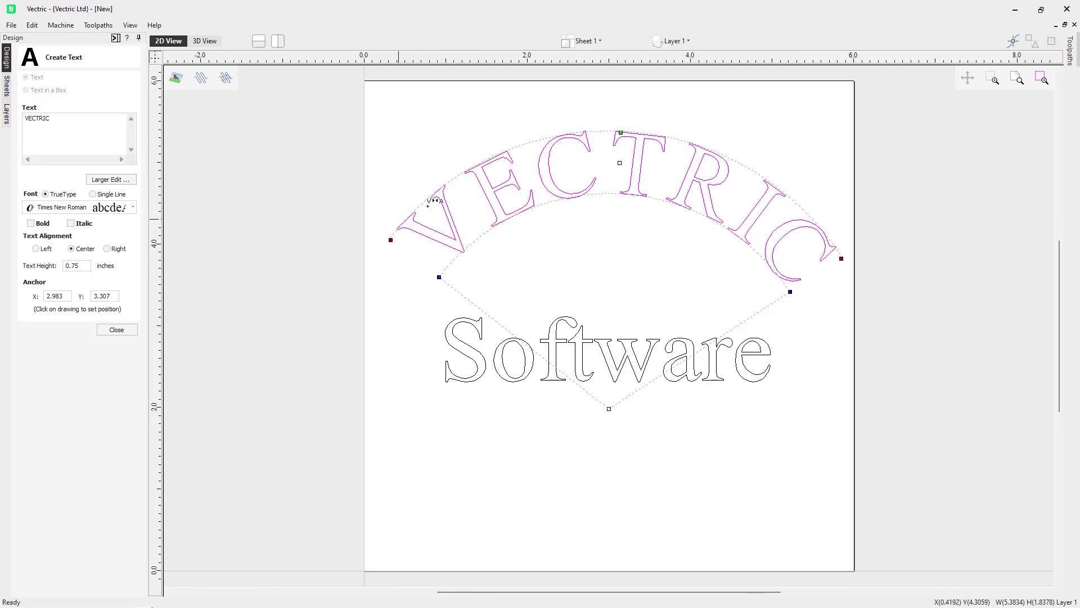
- Slide VECTRIC along its arc, trial-add 'SOFTWARE' to its text, then revert to VECTRIC and finish
{"action": "left_click", "coordinate": [468, 192]}
{"action": "left_click_drag", "start_coordinate": [467, 192], "coordinate": [720, 198]}
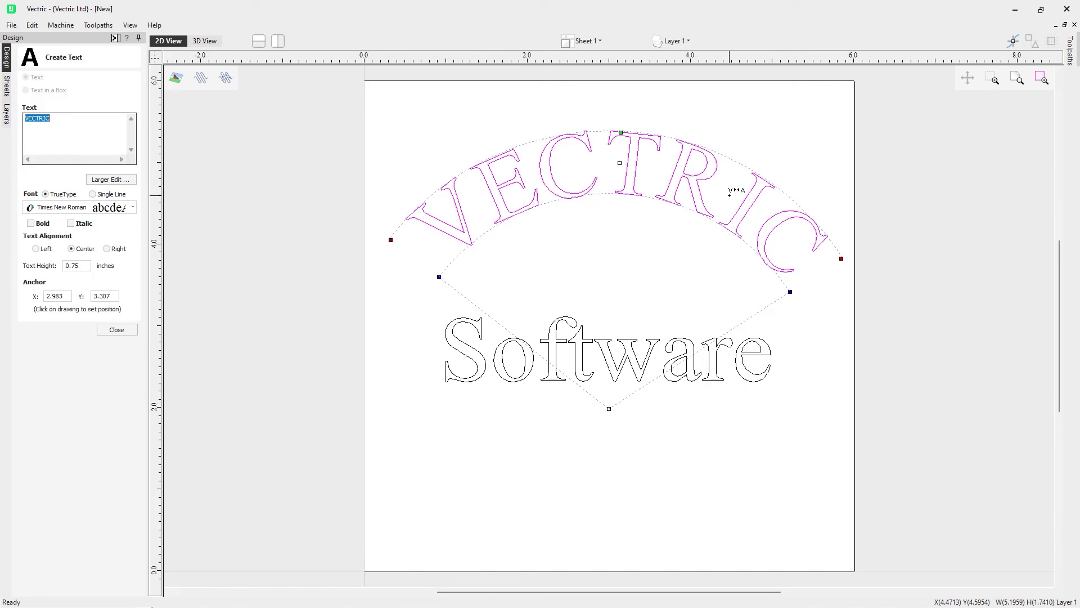
{"action": "left_click", "coordinate": [63, 119]}
{"action": "type", "text": "SOFTWA"}
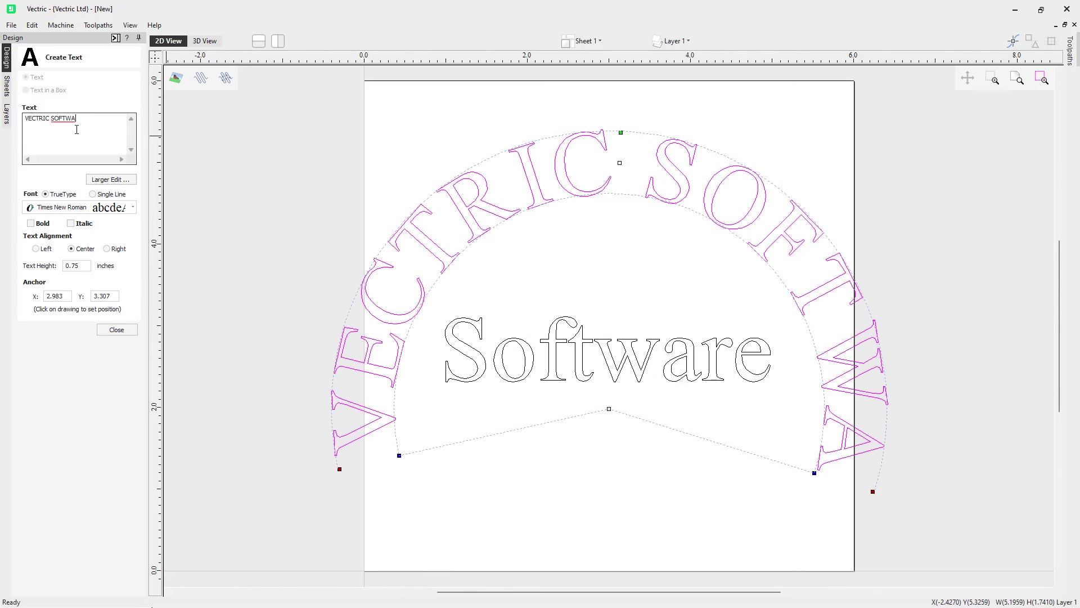
{"action": "type", "text": "RE"}
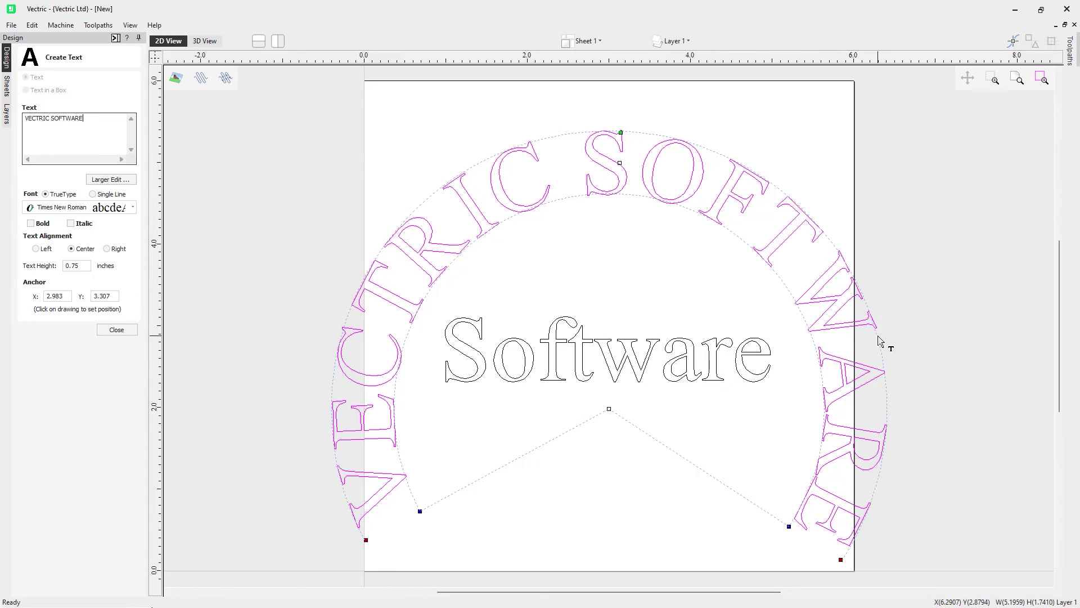
{"action": "key", "text": "BackSpace"}
{"action": "key", "text": "BackSpace"}
{"action": "key", "text": "BackSpace"}
{"action": "key", "text": "BackSpace"}
{"action": "key", "text": "BackSpace"}
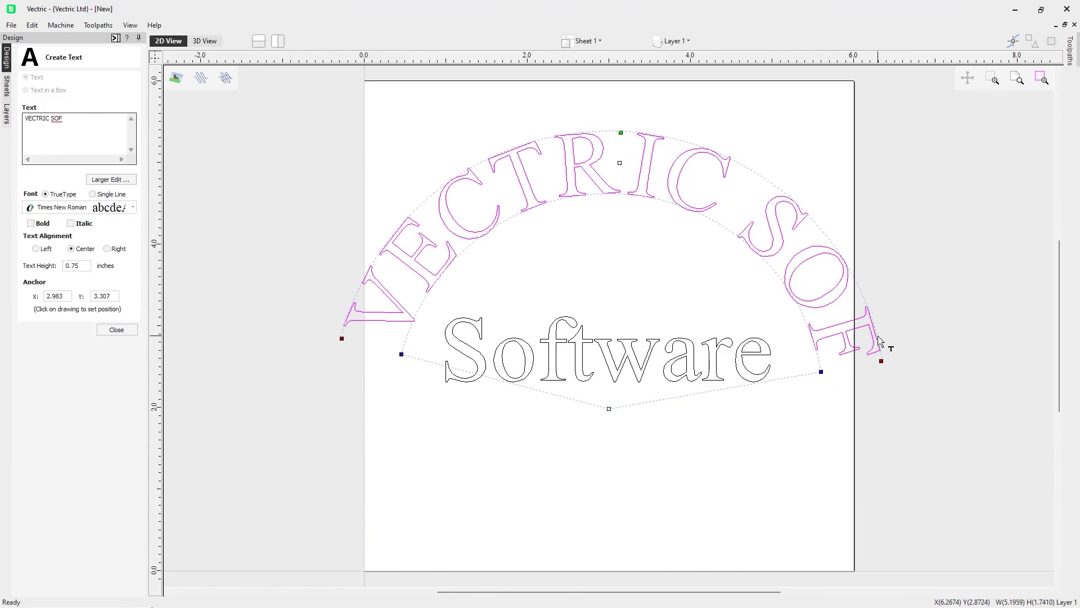
{"action": "key", "text": "BackSpace"}
{"action": "key", "text": "BackSpace"}
{"action": "key", "text": "BackSpace"}
{"action": "key", "text": "BackSpace"}
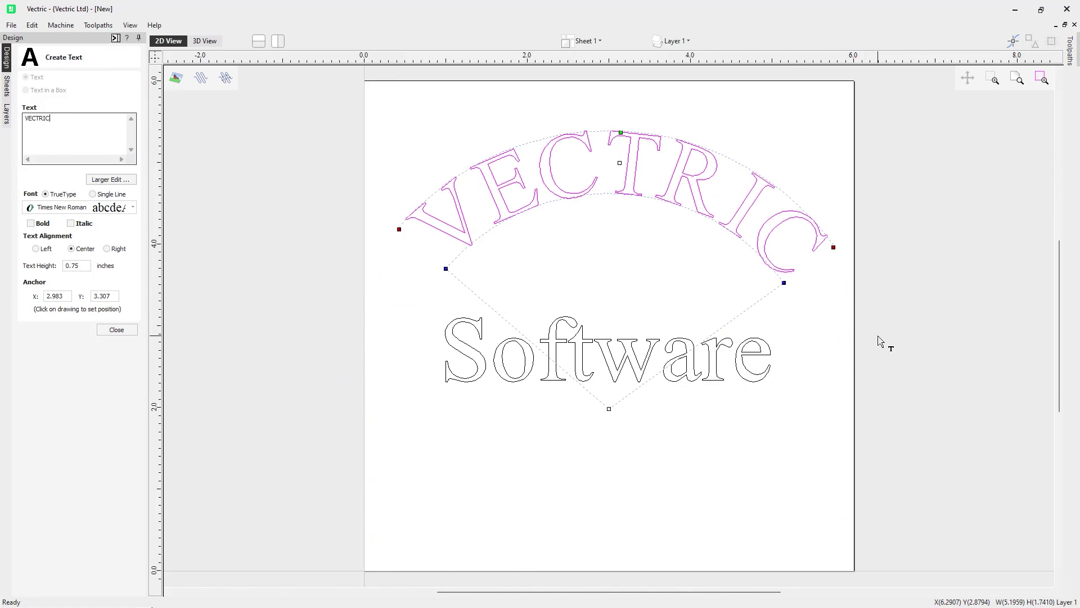
{"action": "left_click", "coordinate": [116, 330]}
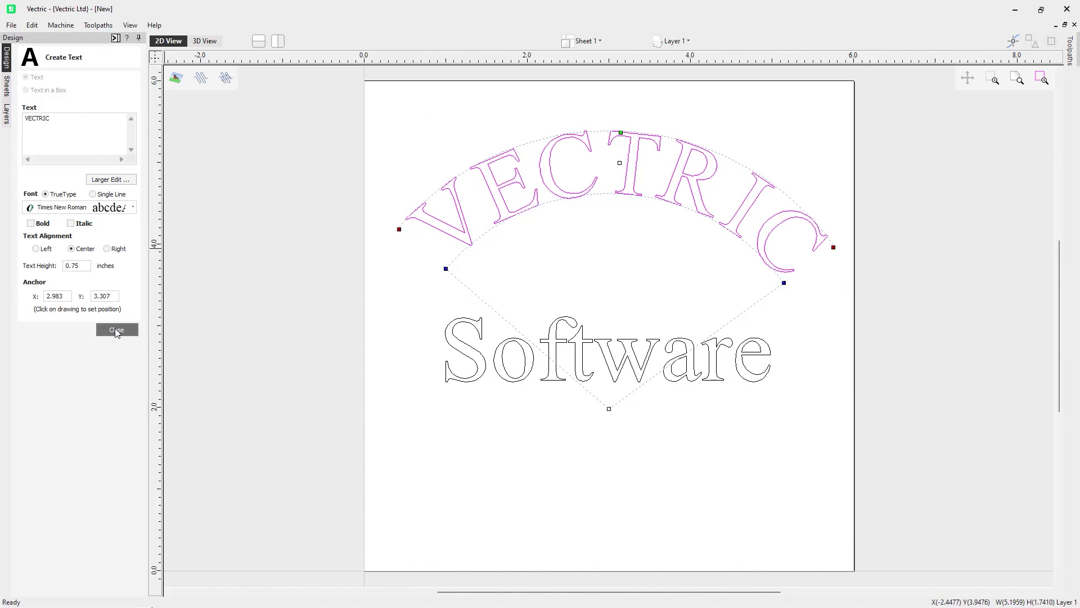
- Select the Software line, reopen Create Text on it, and try dragging its bend handle
{"action": "left_click", "coordinate": [290, 302]}
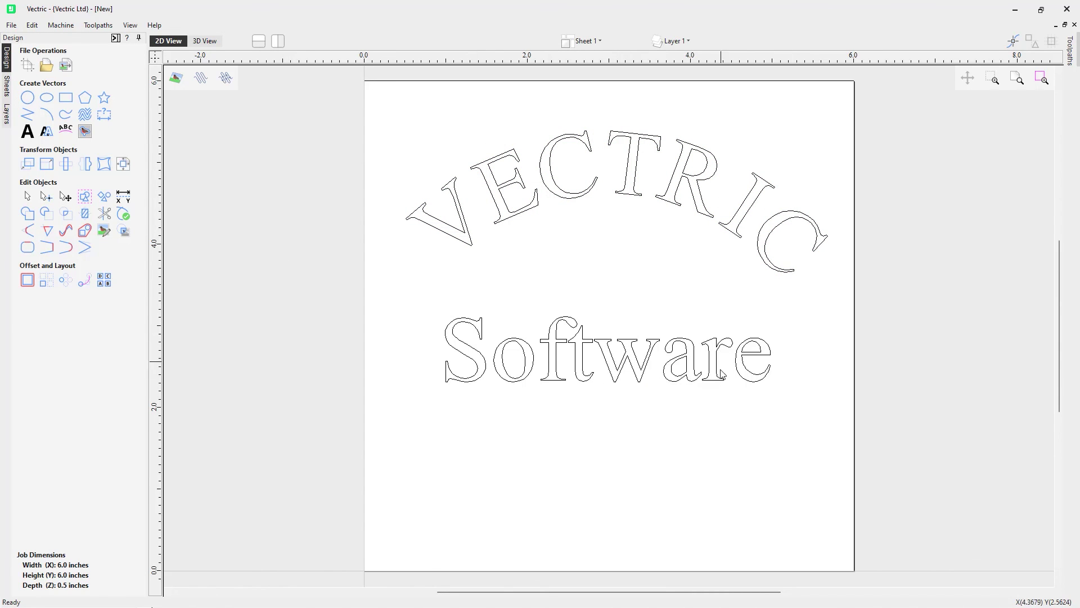
{"action": "left_click", "coordinate": [608, 366]}
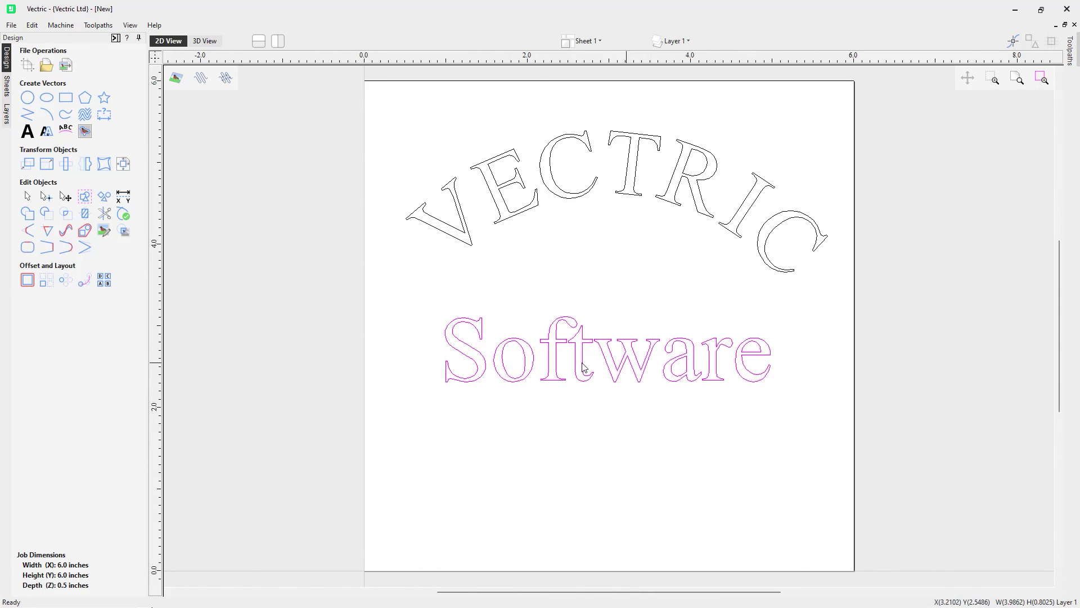
{"action": "left_click", "coordinate": [27, 131]}
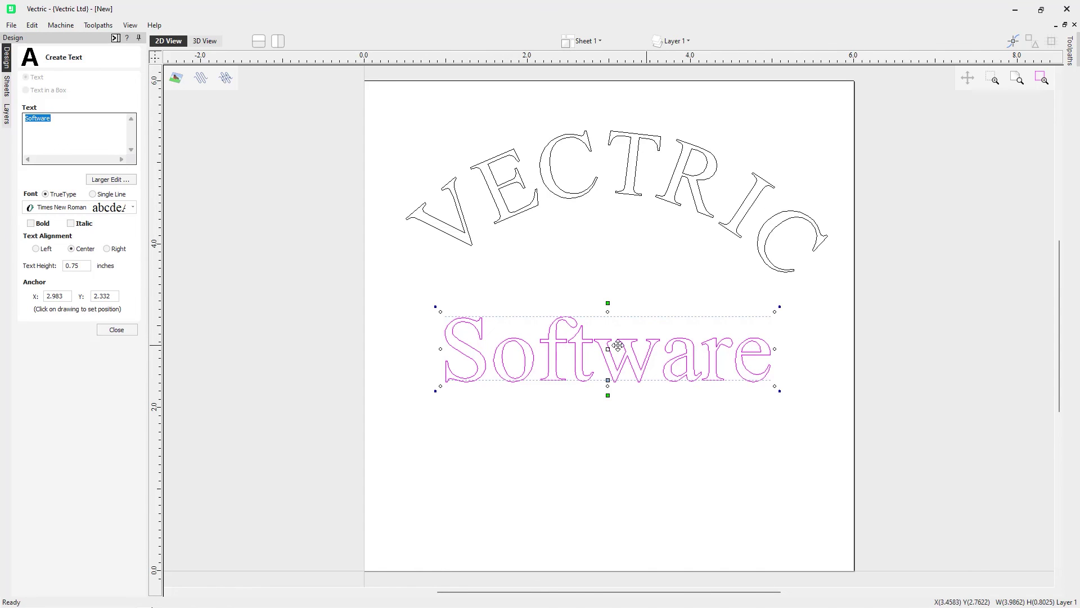
{"action": "left_click_drag", "start_coordinate": [608, 303], "coordinate": [598, 334]}
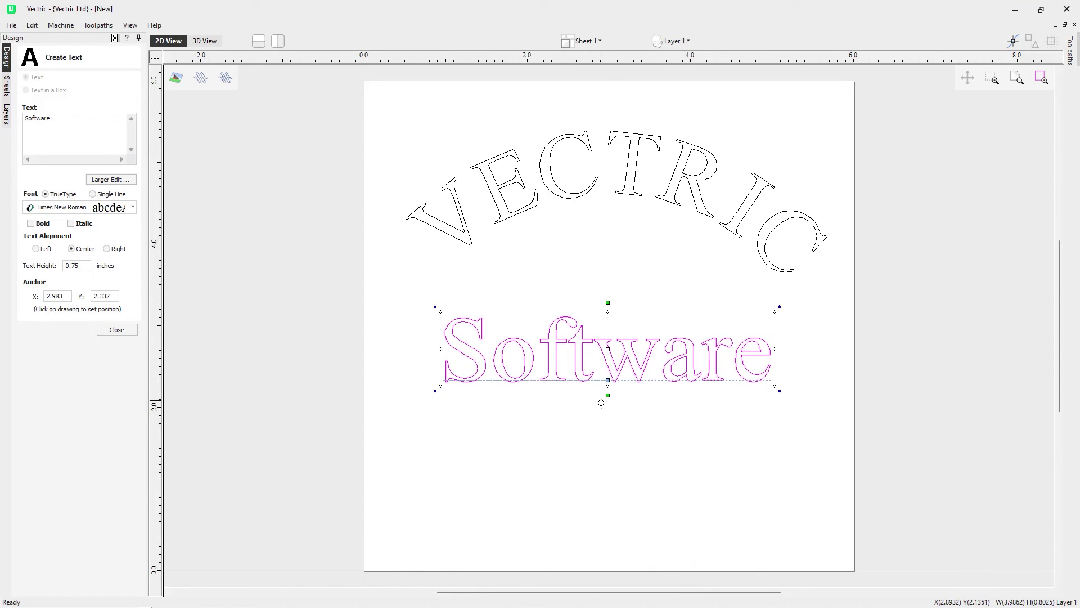
{"action": "mouse_move", "coordinate": [607, 395]}
{"action": "left_mouse_down"}
{"action": "mouse_move", "coordinate": [610, 442]}
{"action": "mouse_move", "coordinate": [604, 377]}
{"action": "left_mouse_up"}
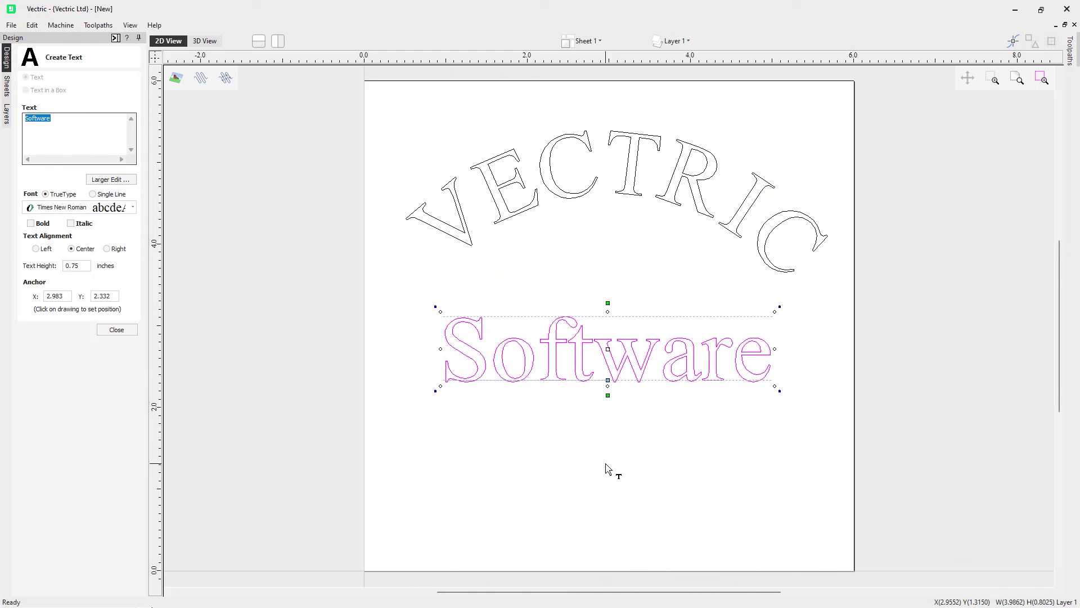